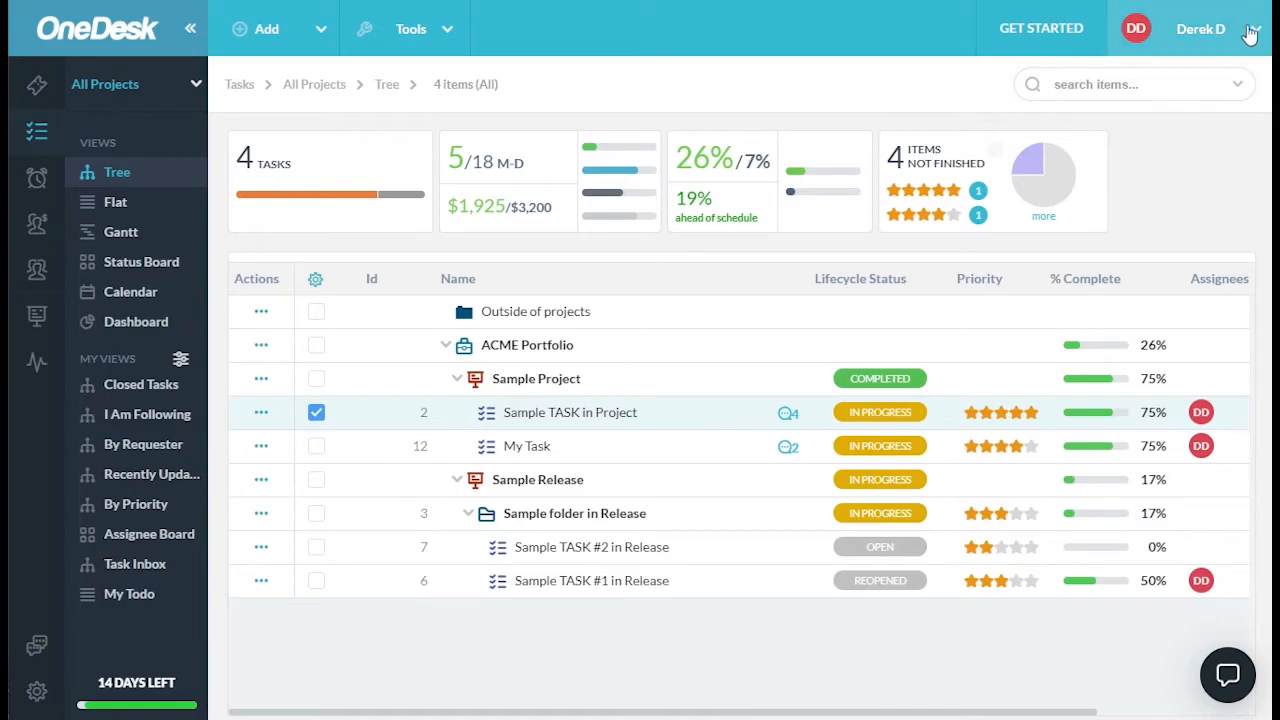
Preview the customer apps widget as customers see it, then close the widget.
left_click(1250, 30)
left_click(1150, 256)
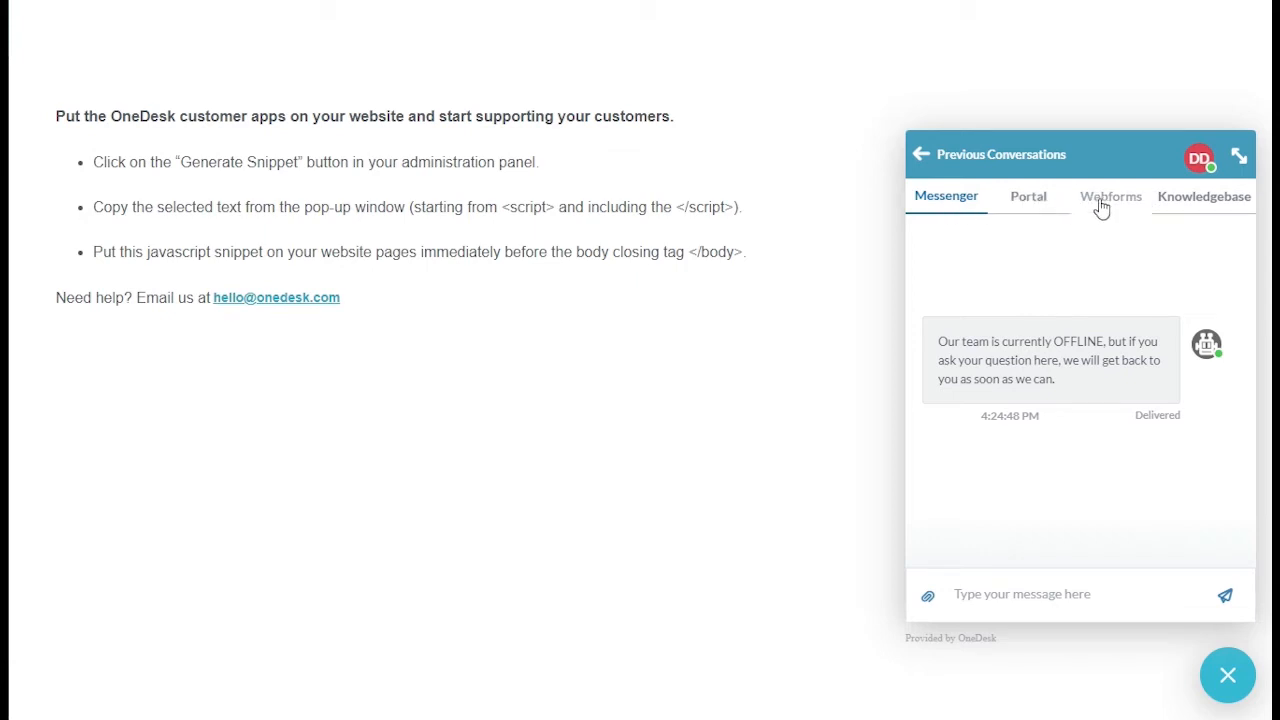
left_click(1226, 681)
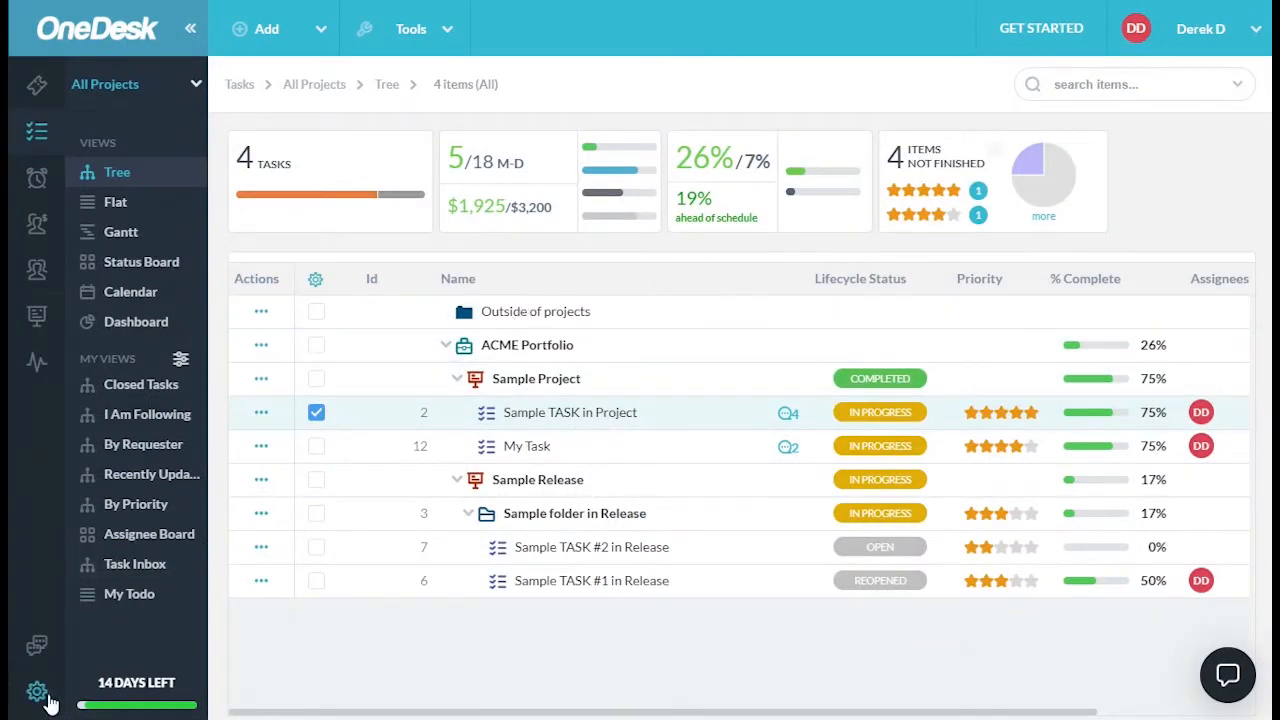
In the Customer Apps administration, begin a new customer app named FAQs whose customers may see specific published item types.
left_click(37, 692)
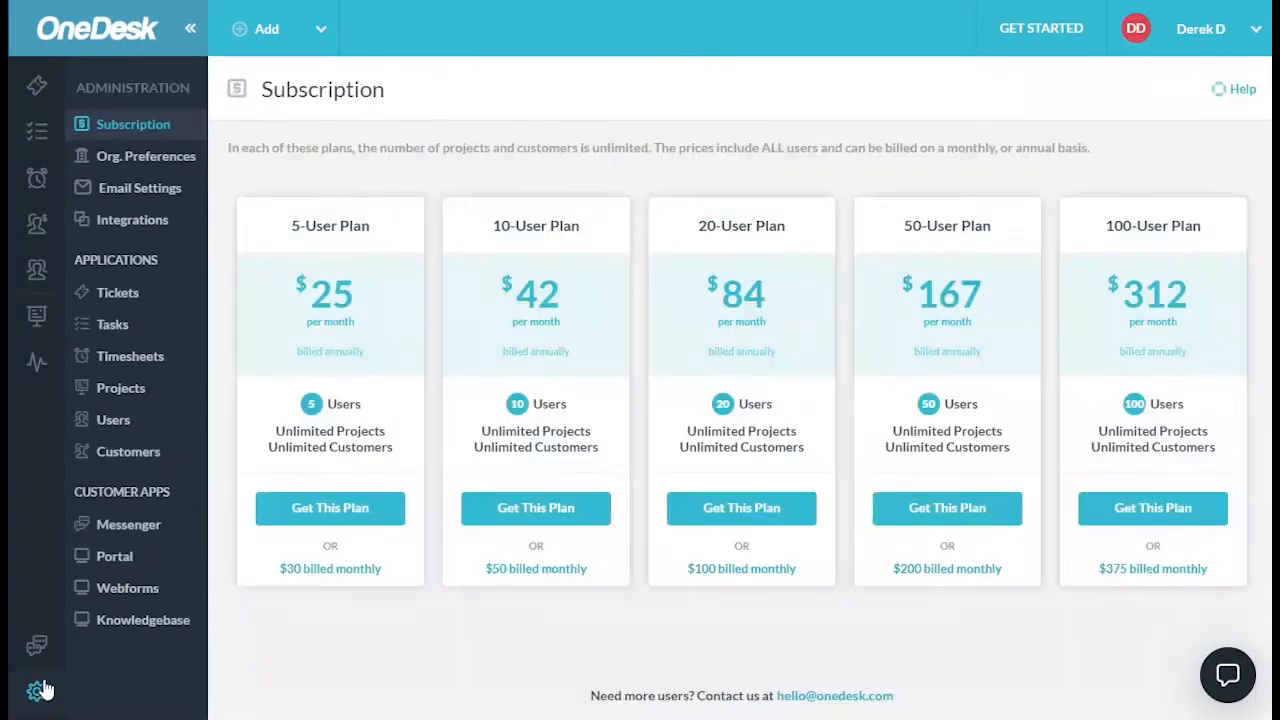
left_click(128, 494)
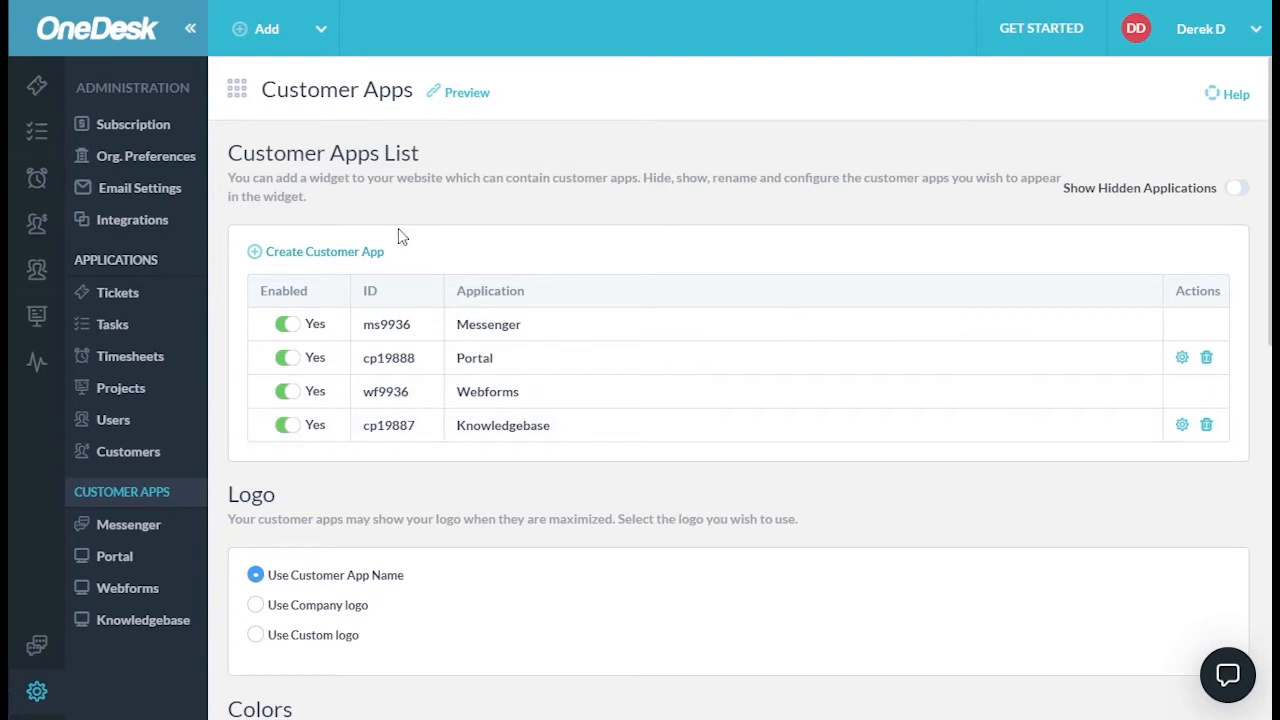
left_click(325, 255)
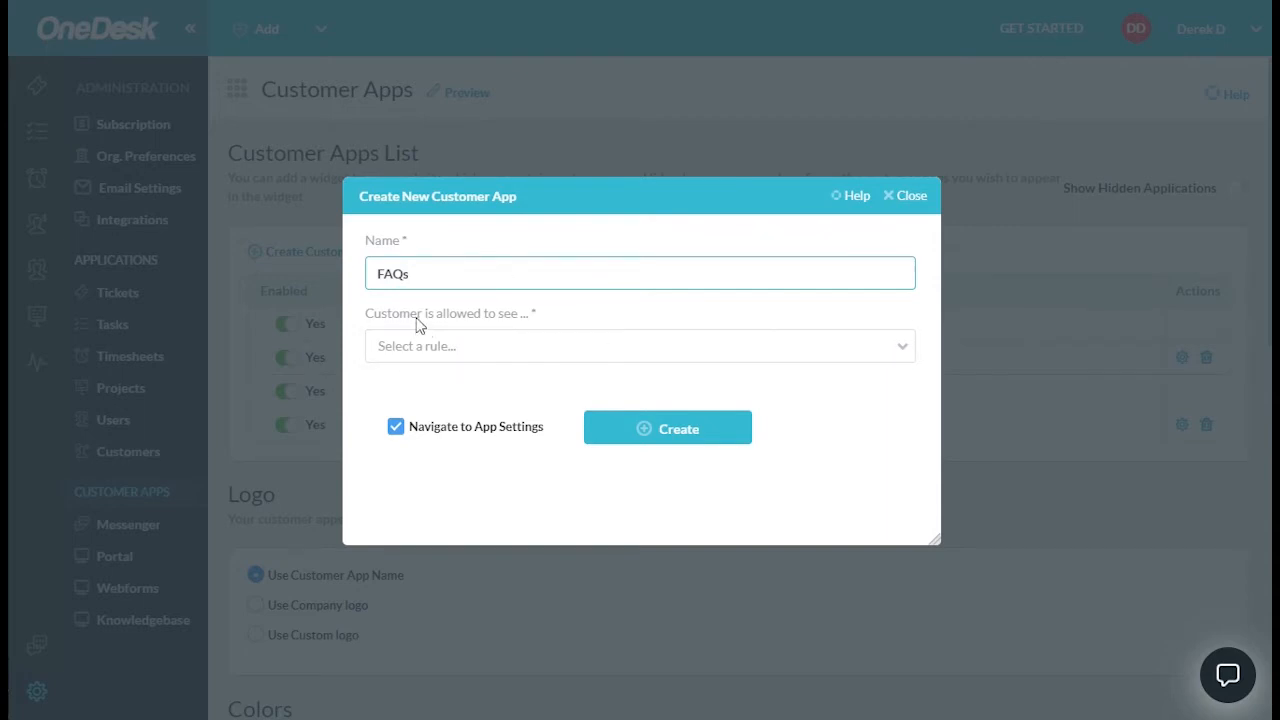
left_click(620, 348)
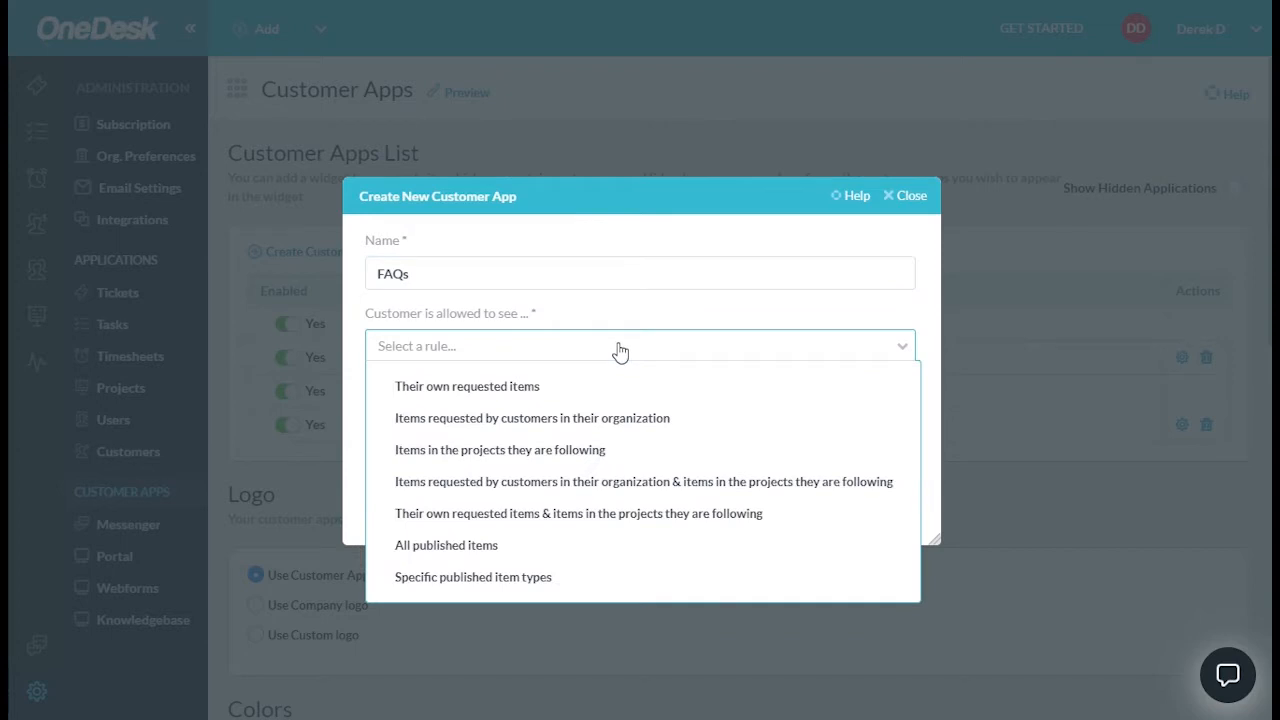
left_click(503, 580)
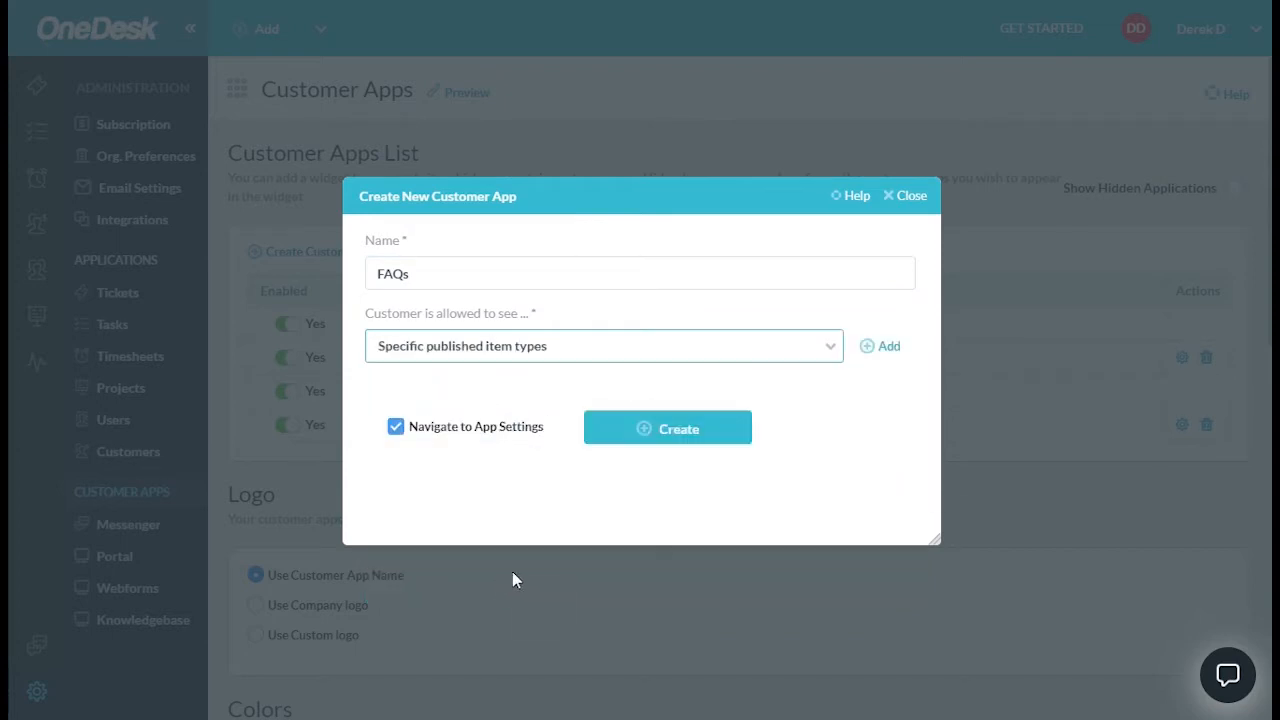
Add the fb6 ticket type as the visible item type and create the customer app.
left_click(884, 350)
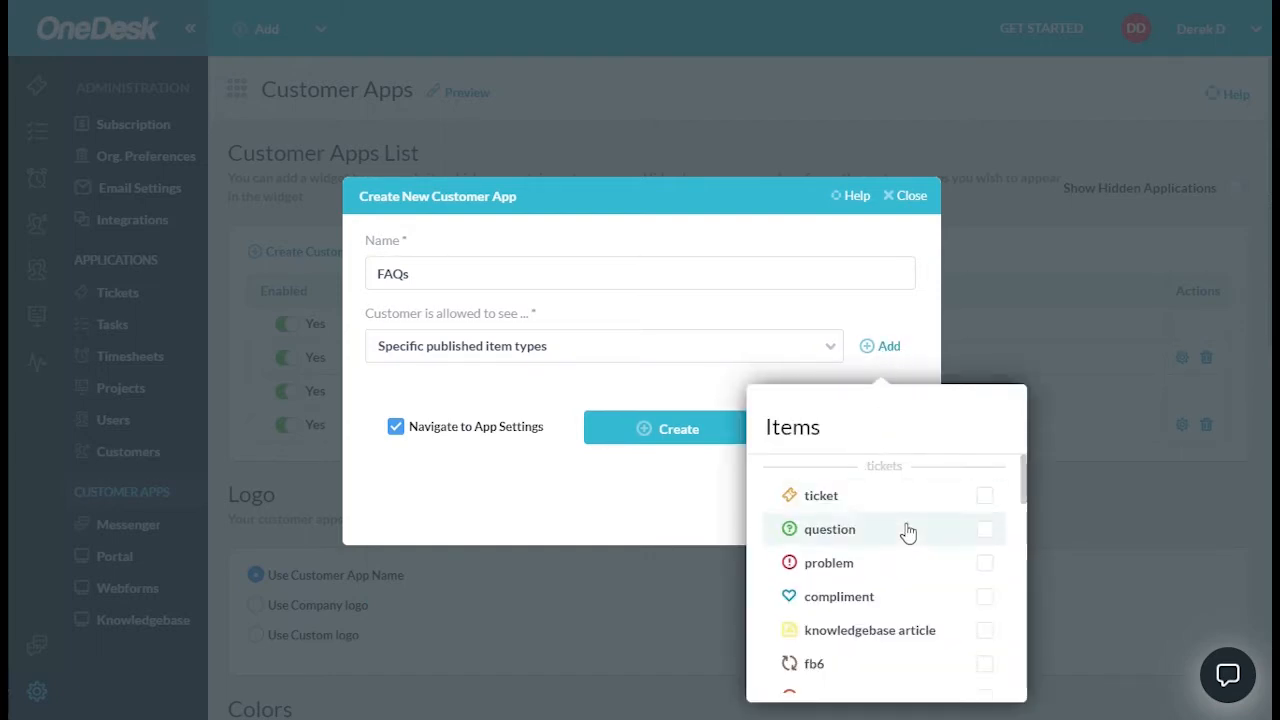
scroll(903, 531, "down", 2)
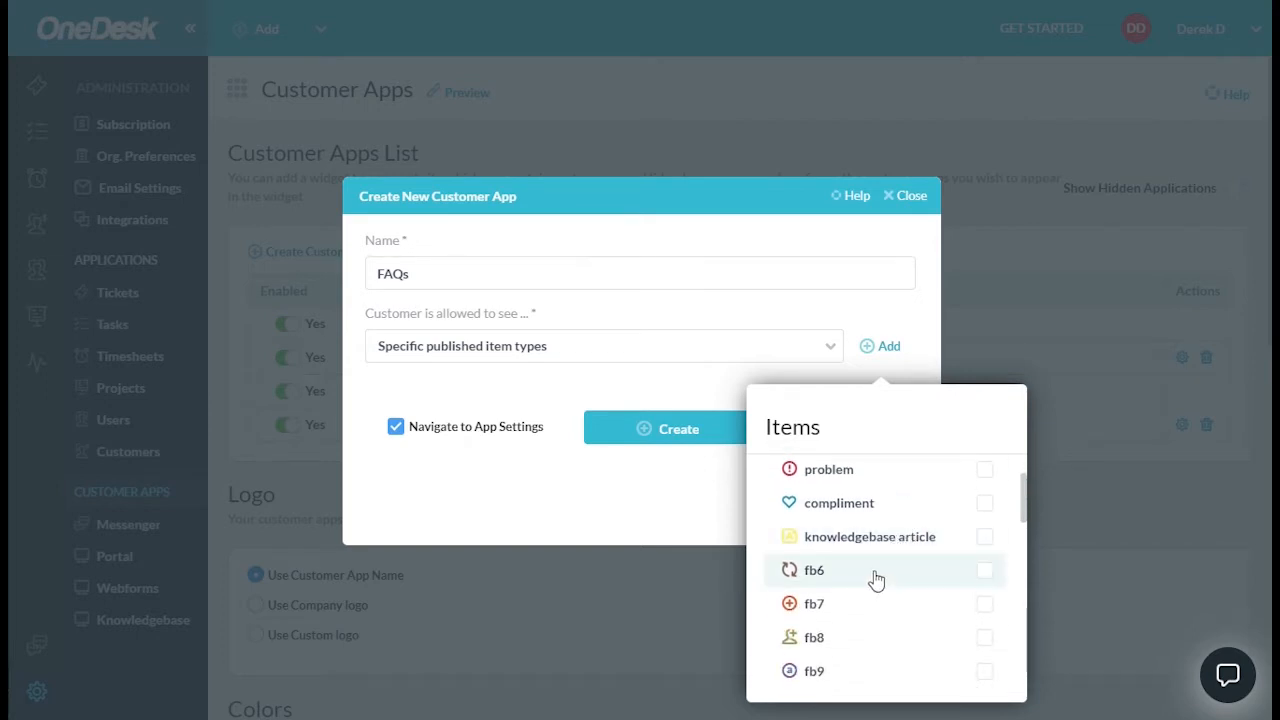
left_click(985, 573)
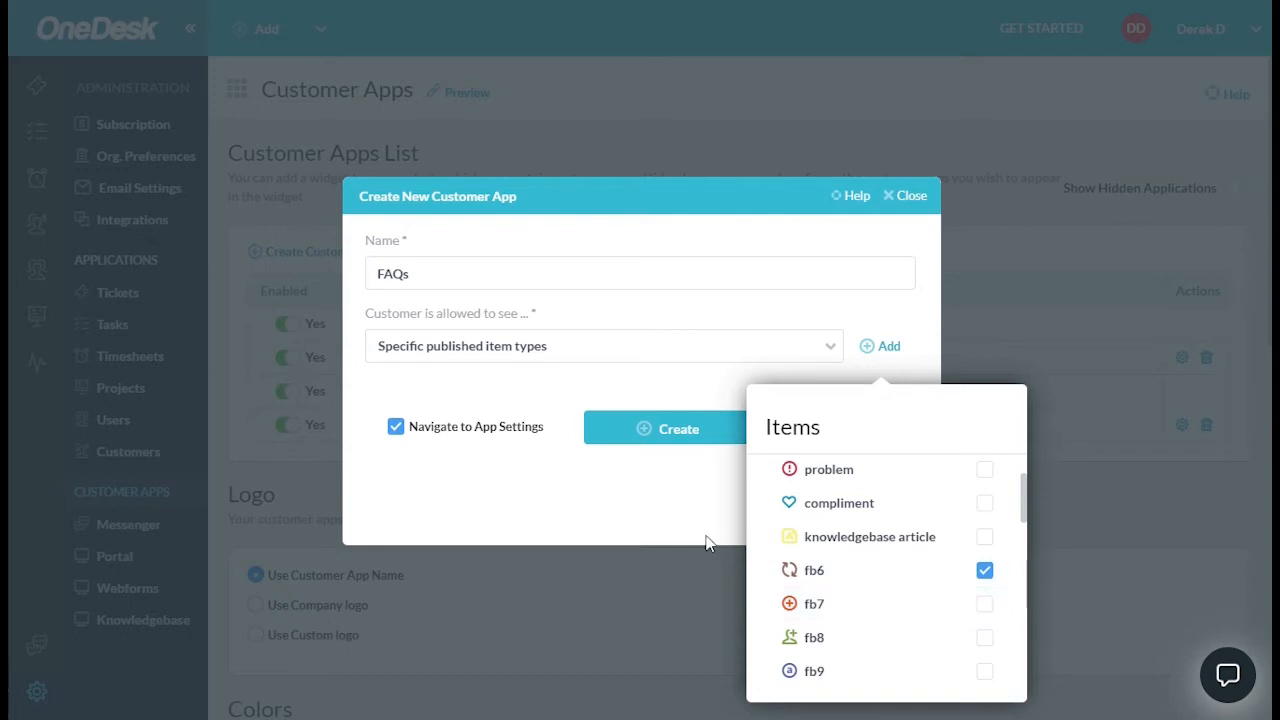
left_click(683, 511)
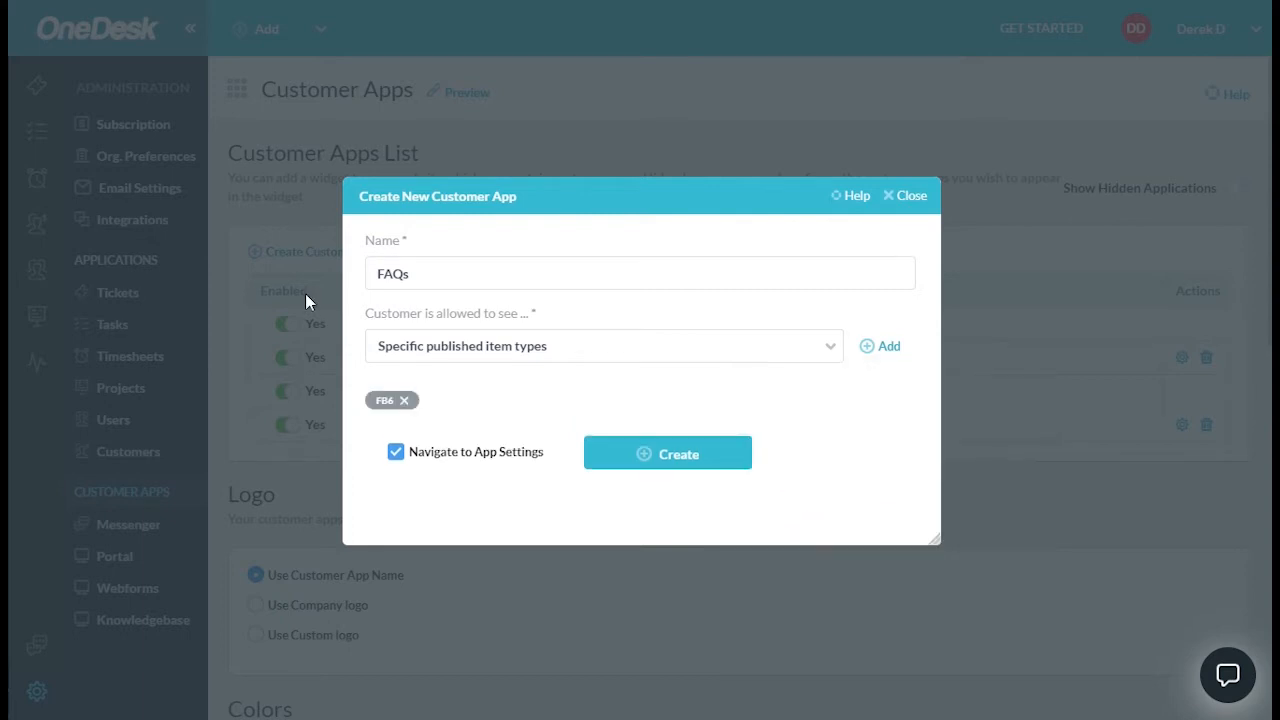
left_click(663, 463)
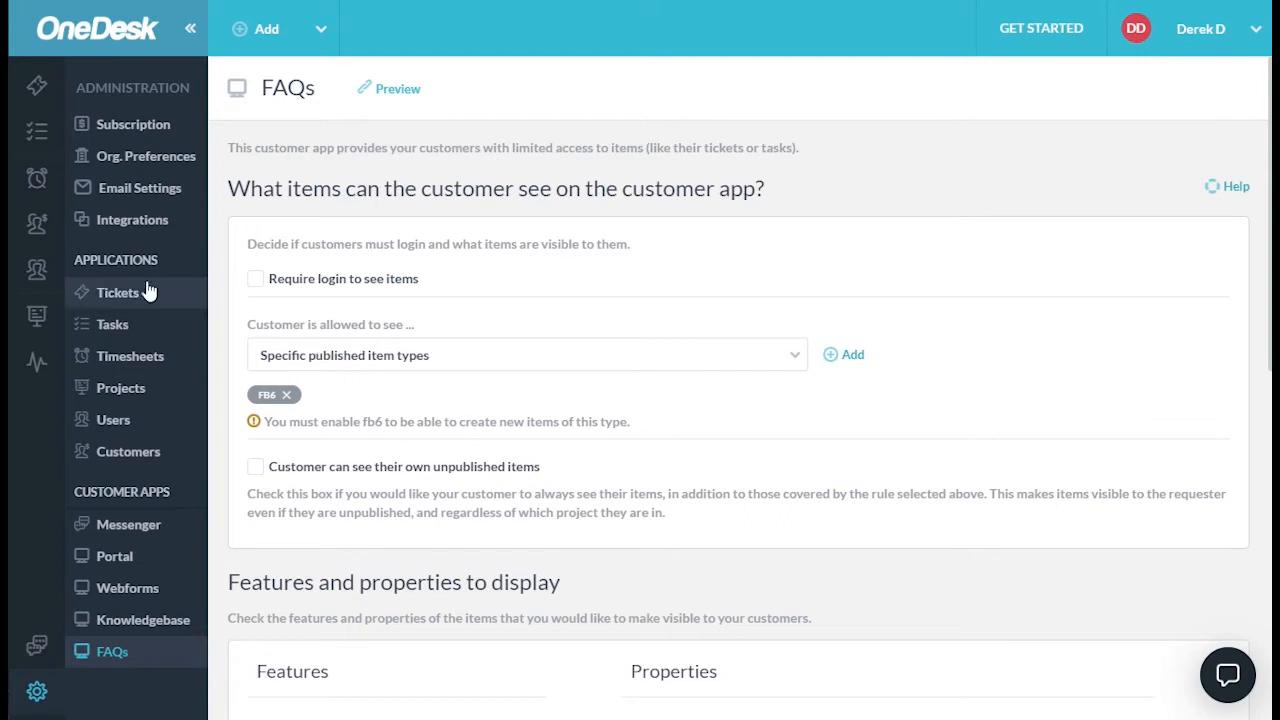
Reveal the hidden ticket types in the Tickets settings and make the fb6 type visible.
left_click(118, 295)
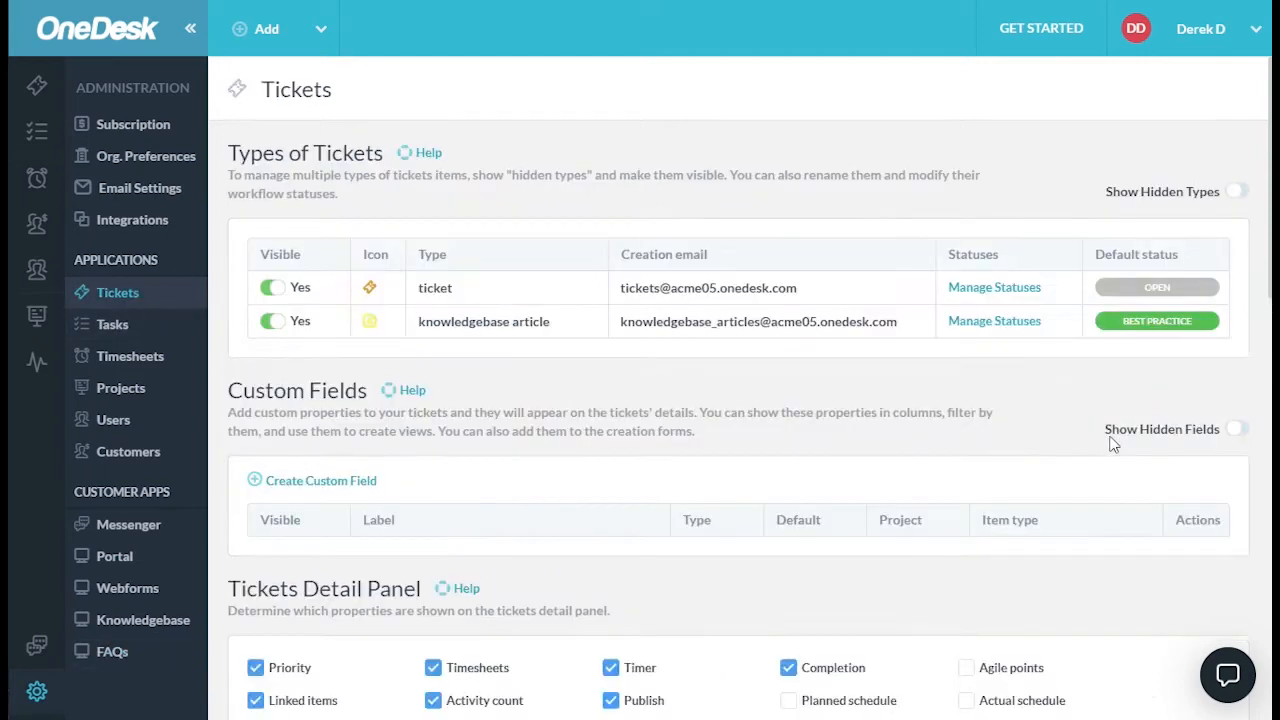
left_click(1240, 193)
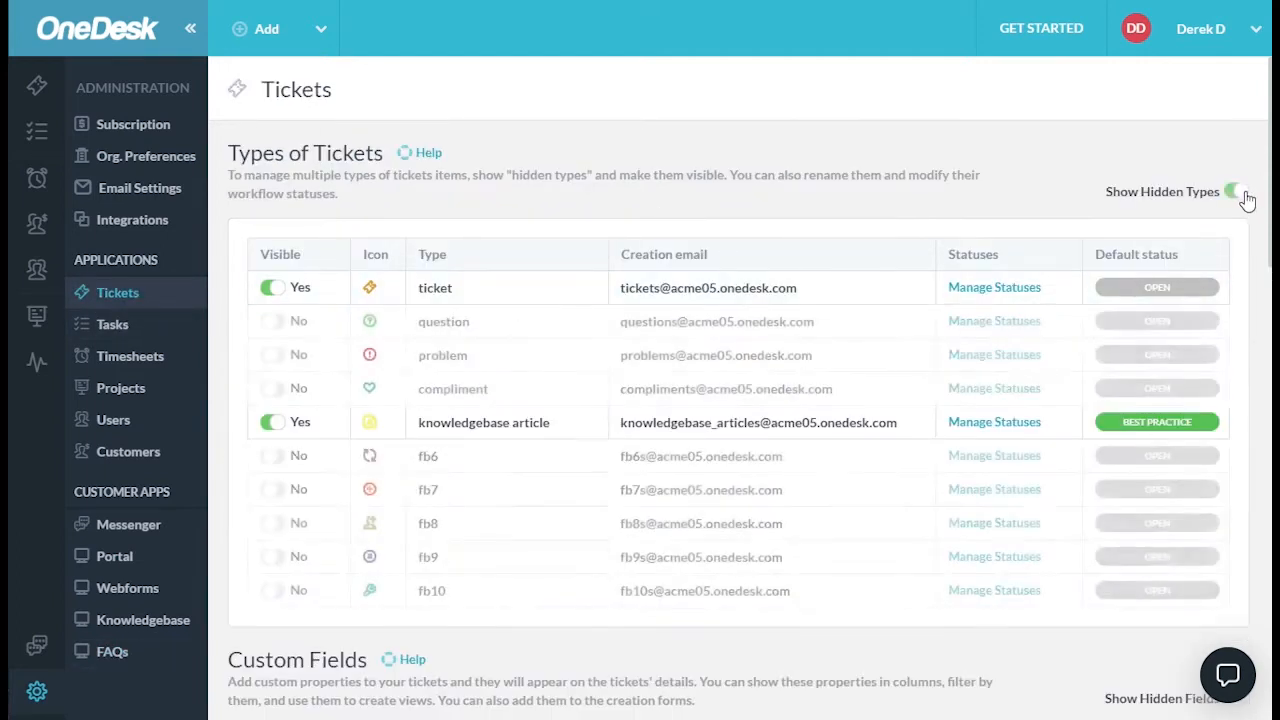
left_click(280, 460)
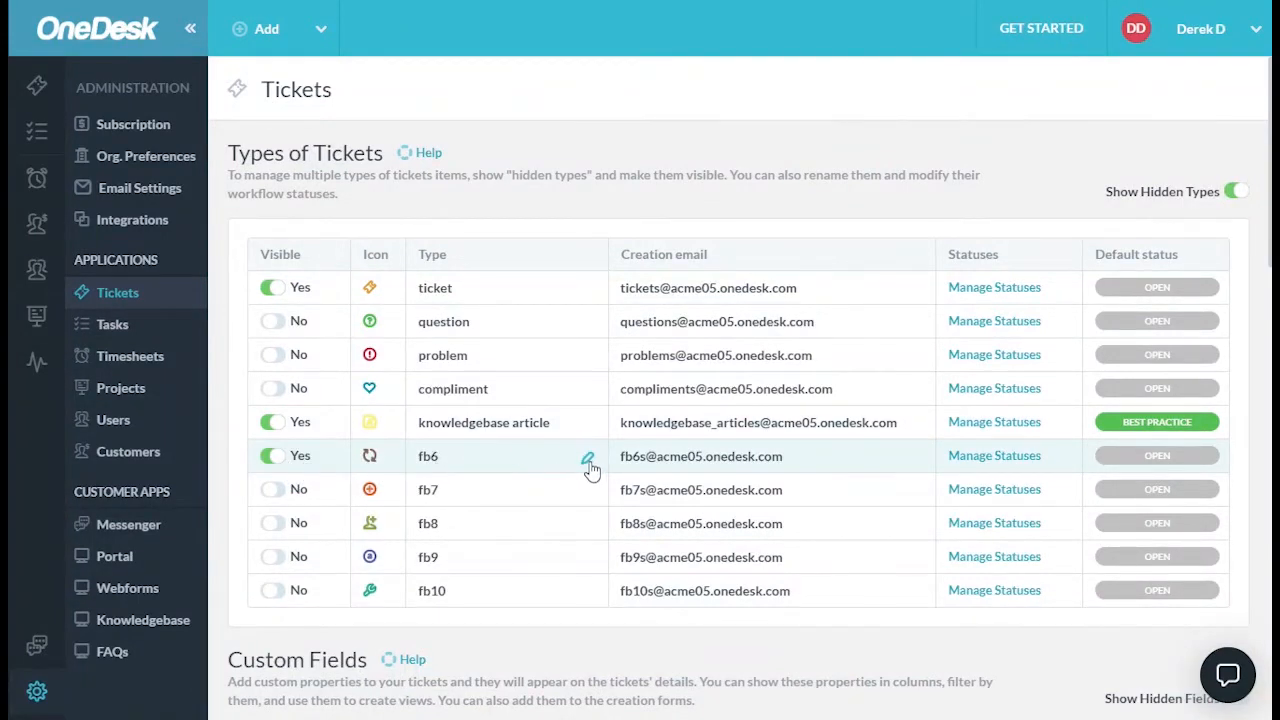
Rename the fb6 ticket type to FAQ.
left_click(588, 460)
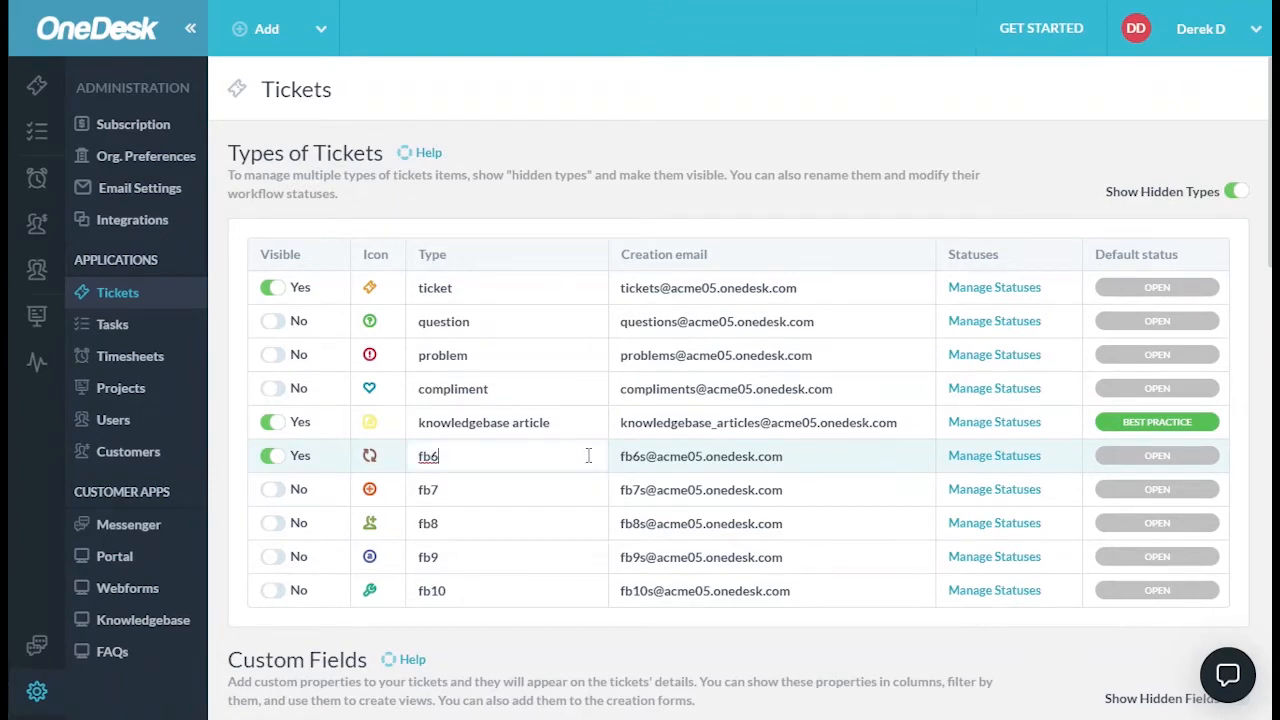
left_click_drag(495, 455, 349, 457)
type("FAQ")
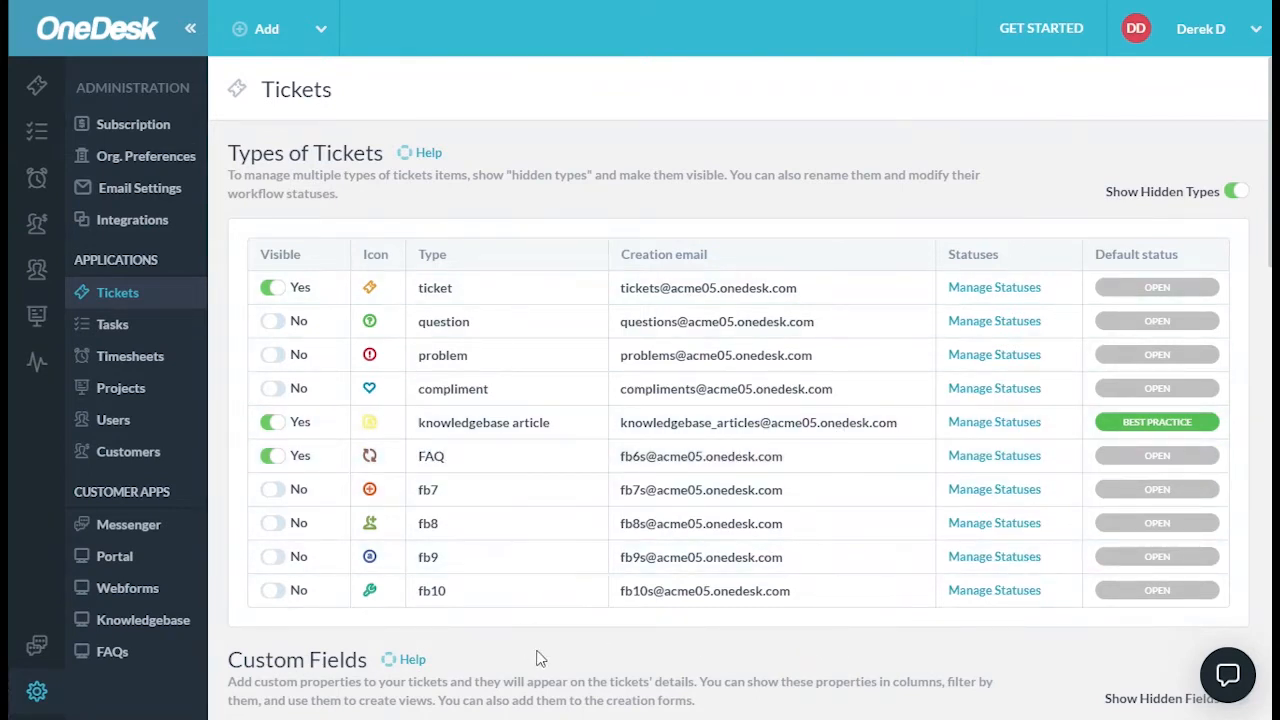
key("Return")
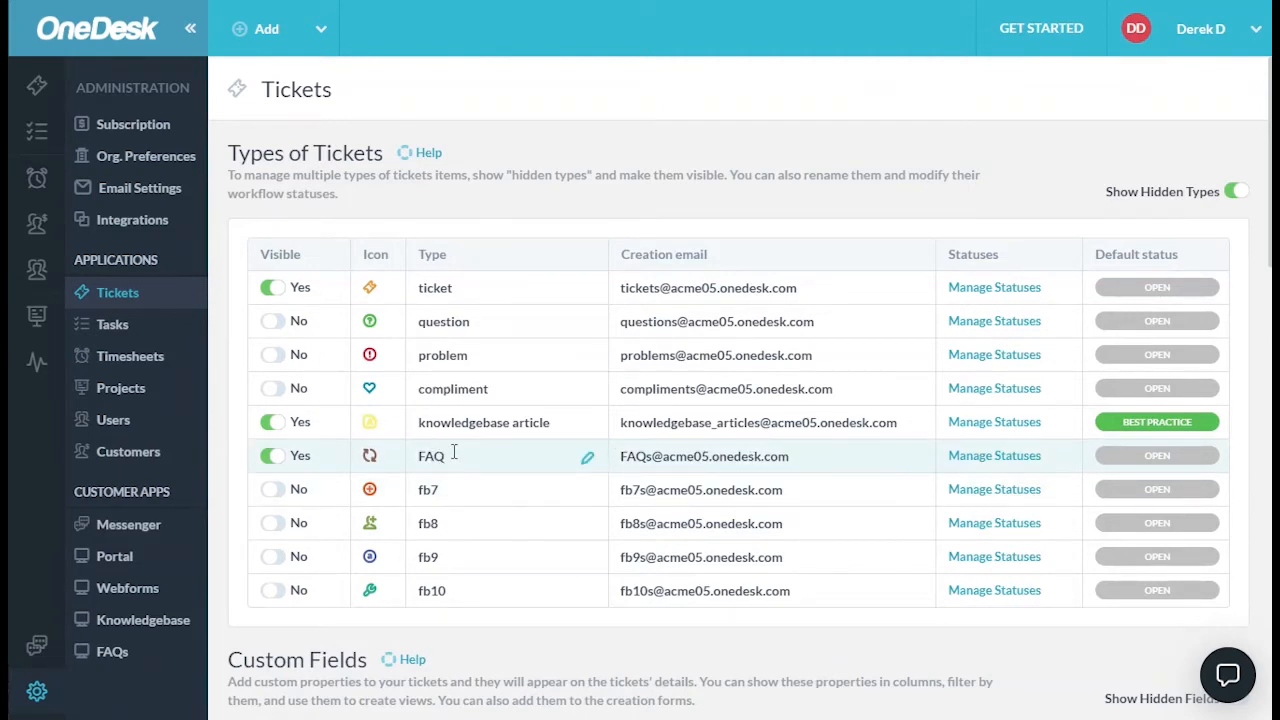
Delete the Closed and In Progress statuses from the FAQ ticket type, keeping only Open.
left_click(1007, 459)
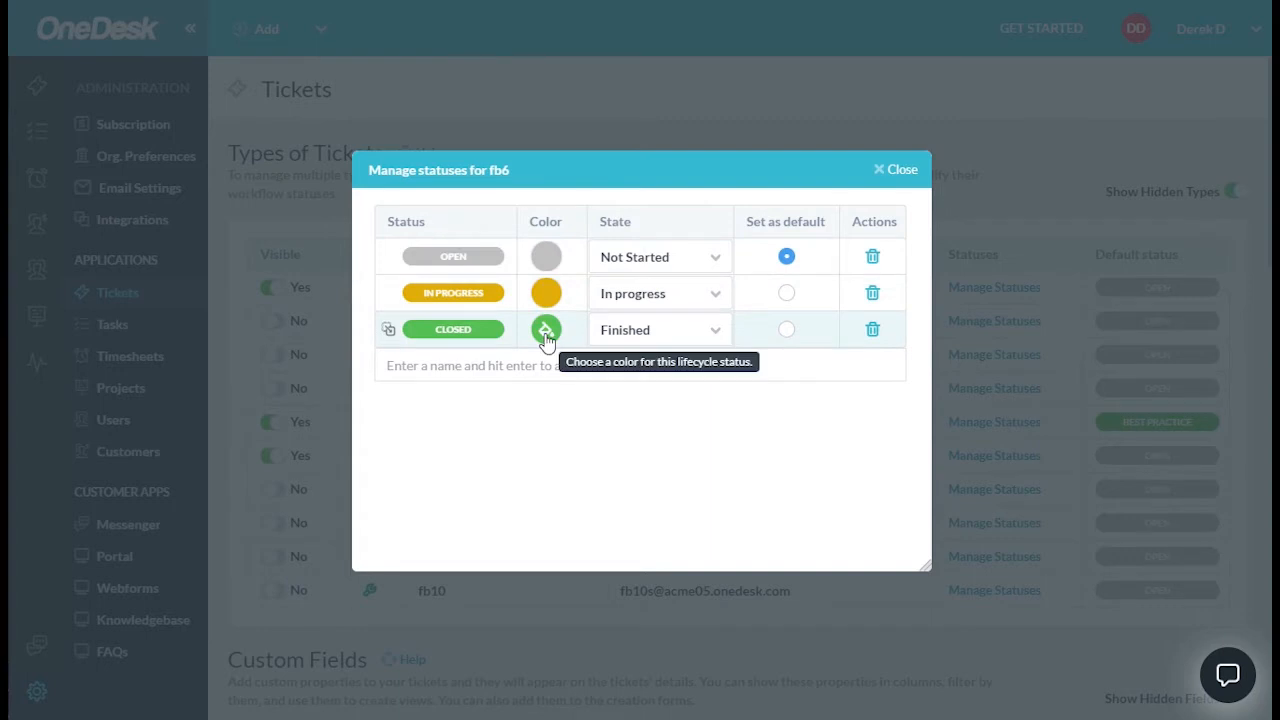
left_click(873, 329)
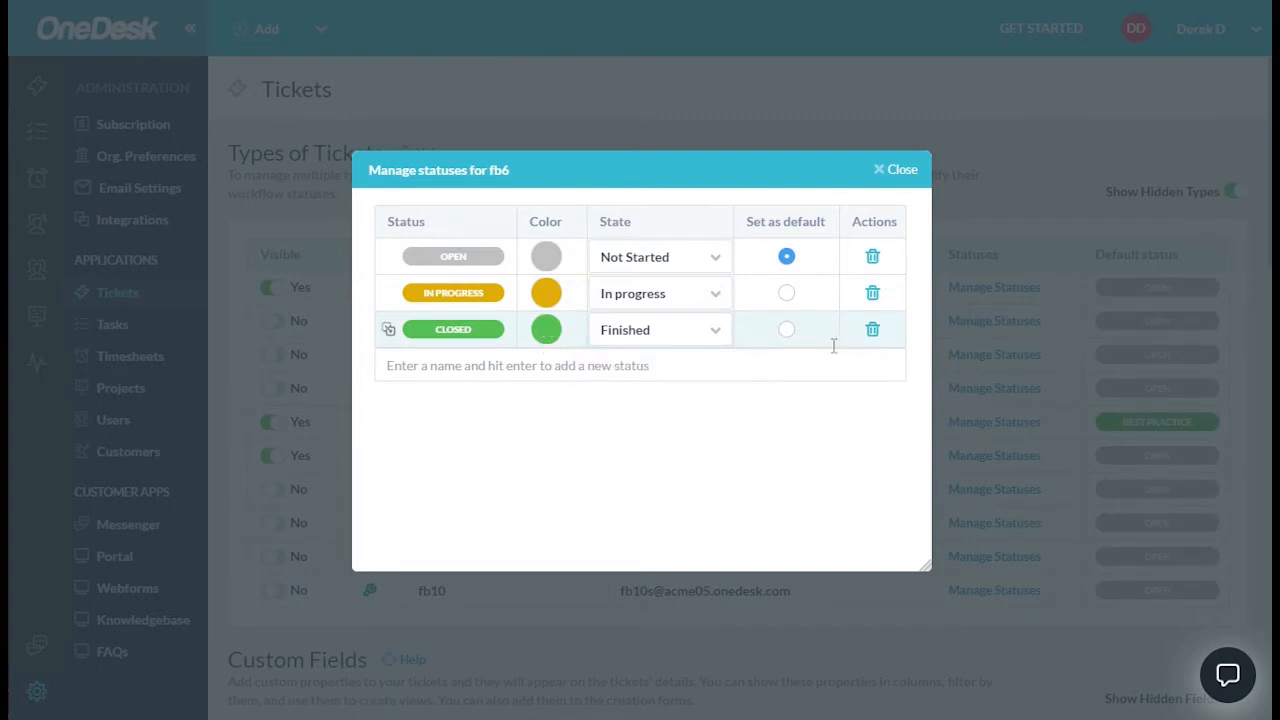
left_click(872, 294)
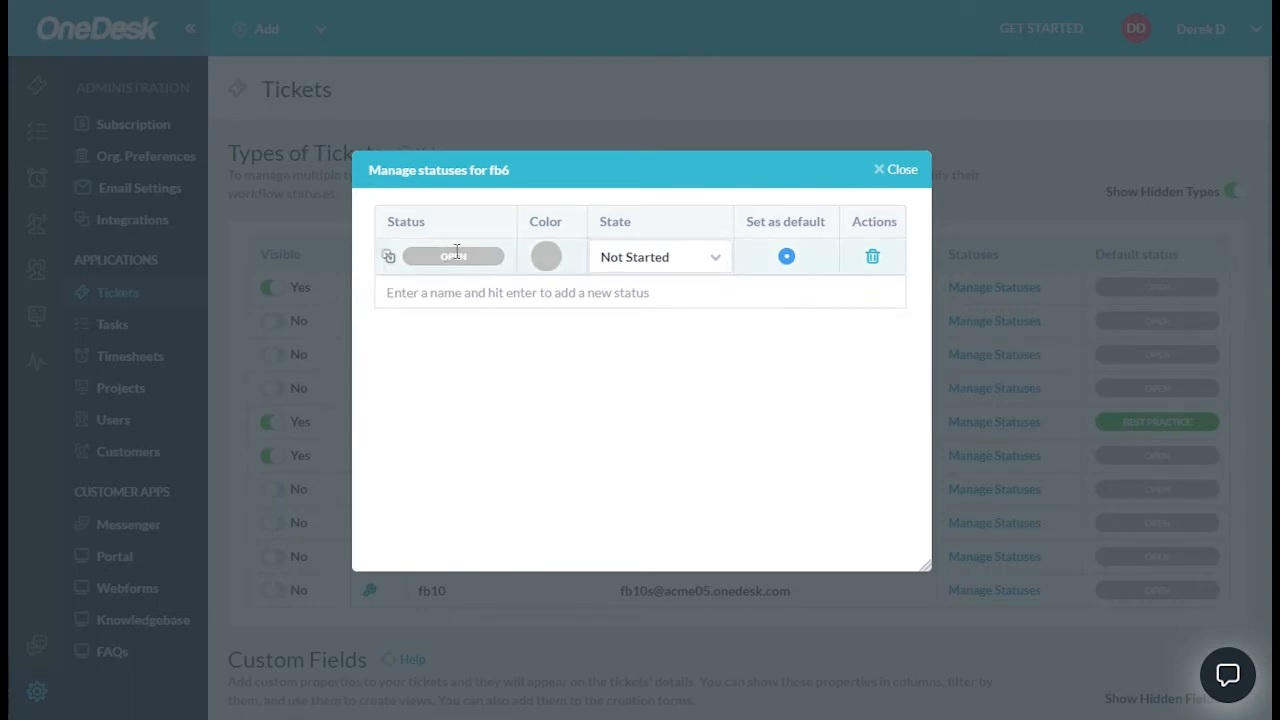
left_click(899, 171)
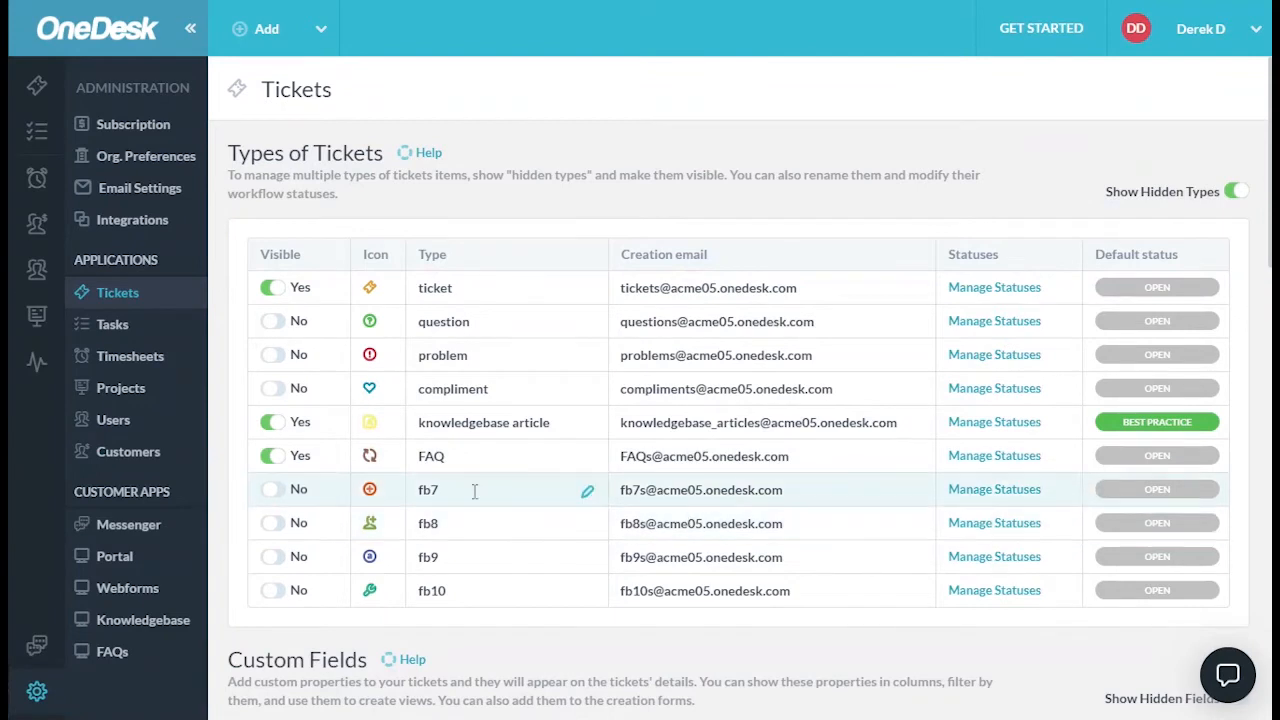
In the FAQs app features, disable the All / My / Followed Items, By Type and By Status filters and the Following option.
left_click(112, 655)
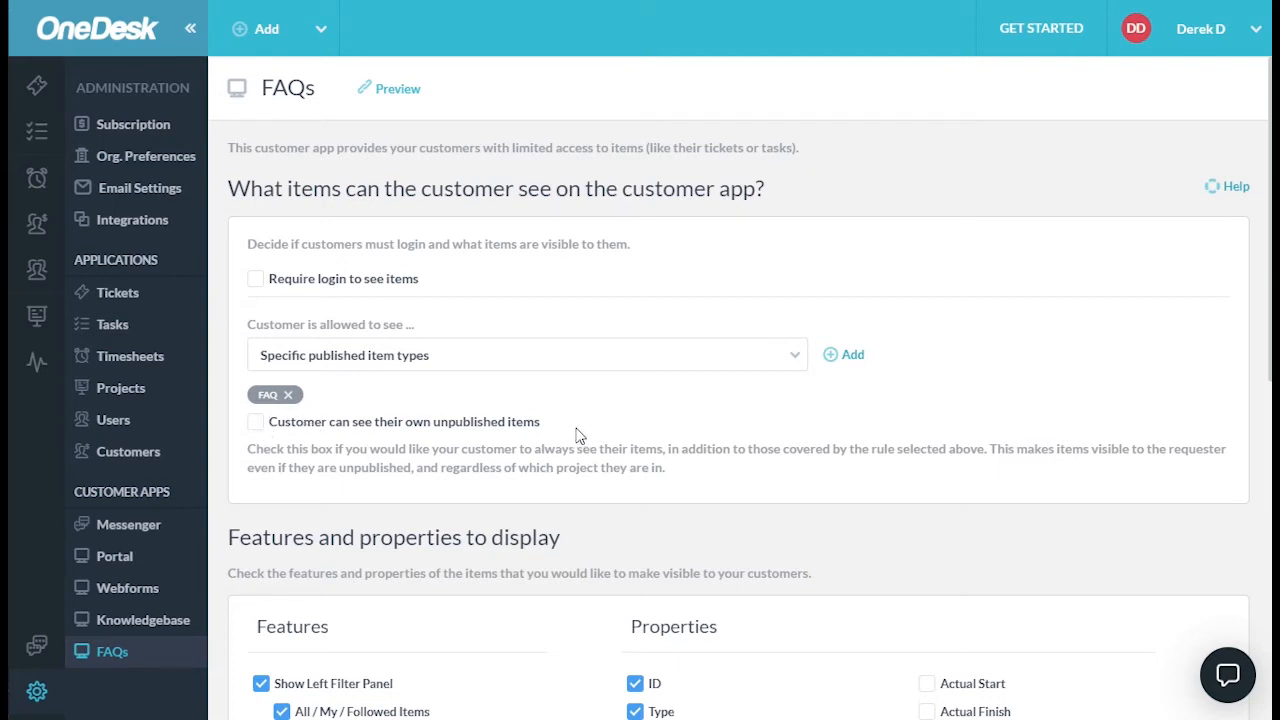
scroll(590, 421, "down", 2)
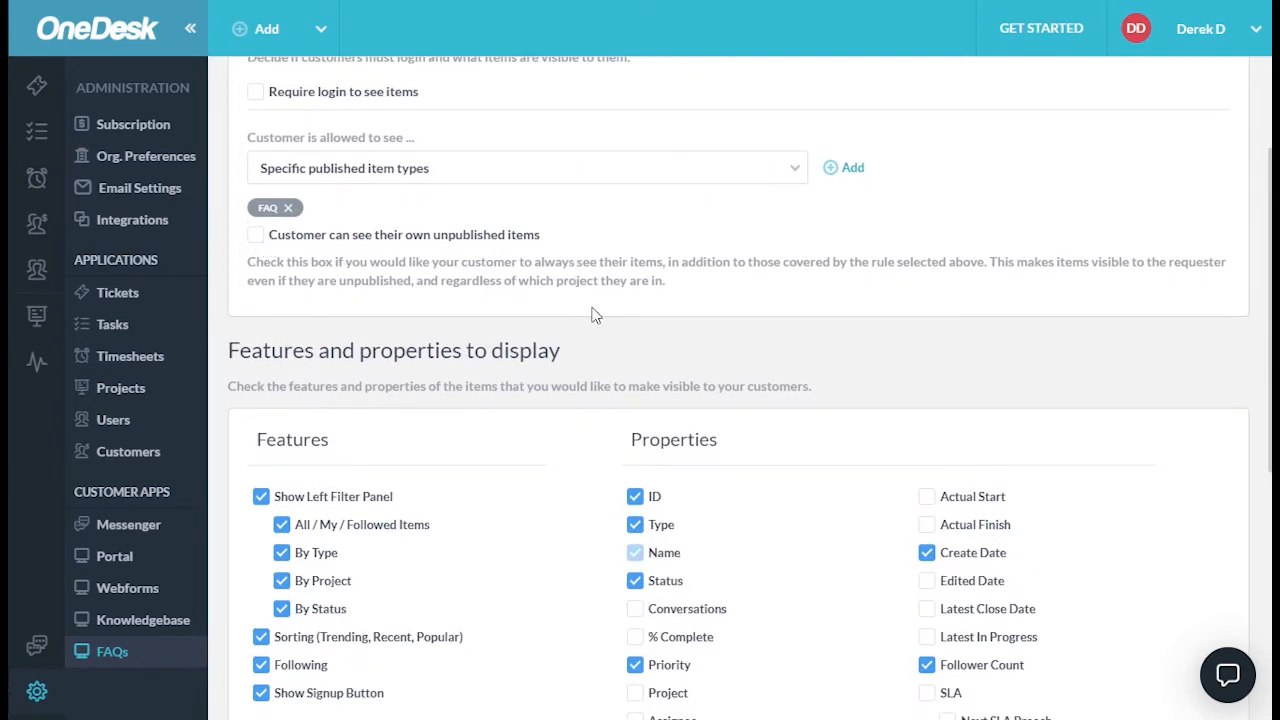
scroll(657, 346, "down", 1)
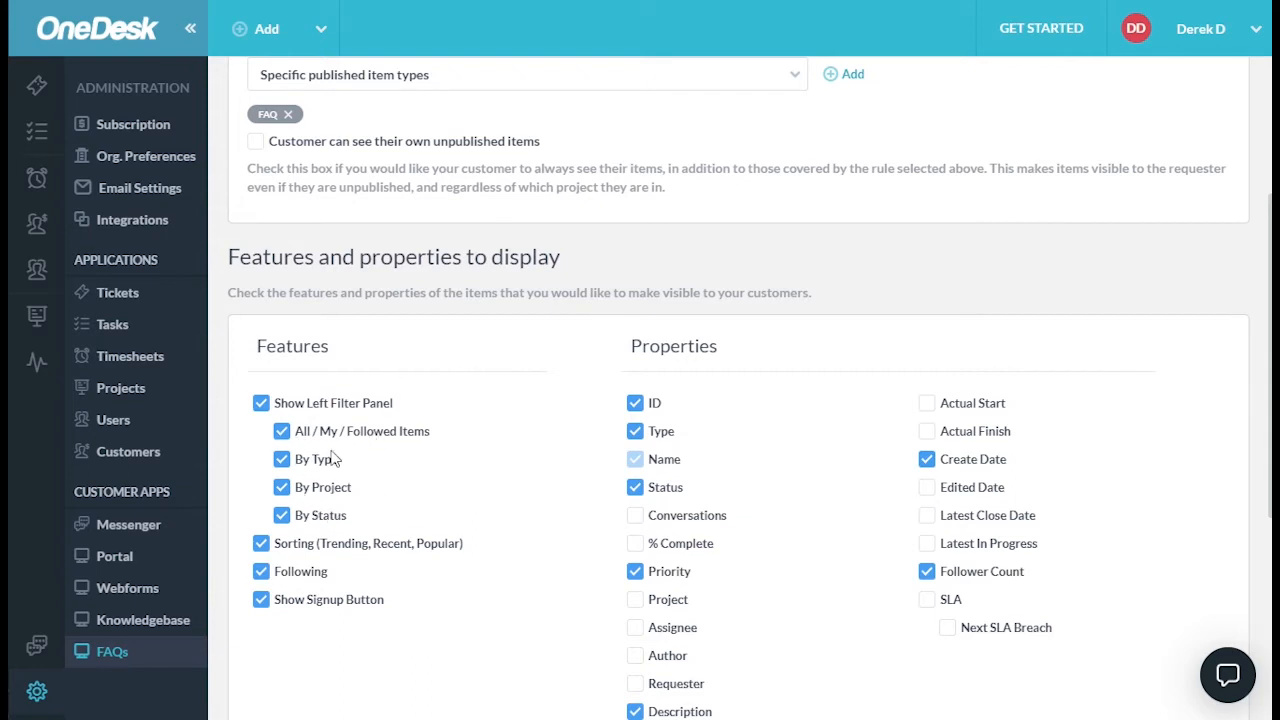
left_click(282, 459)
left_click(283, 518)
left_click(284, 435)
left_click(261, 573)
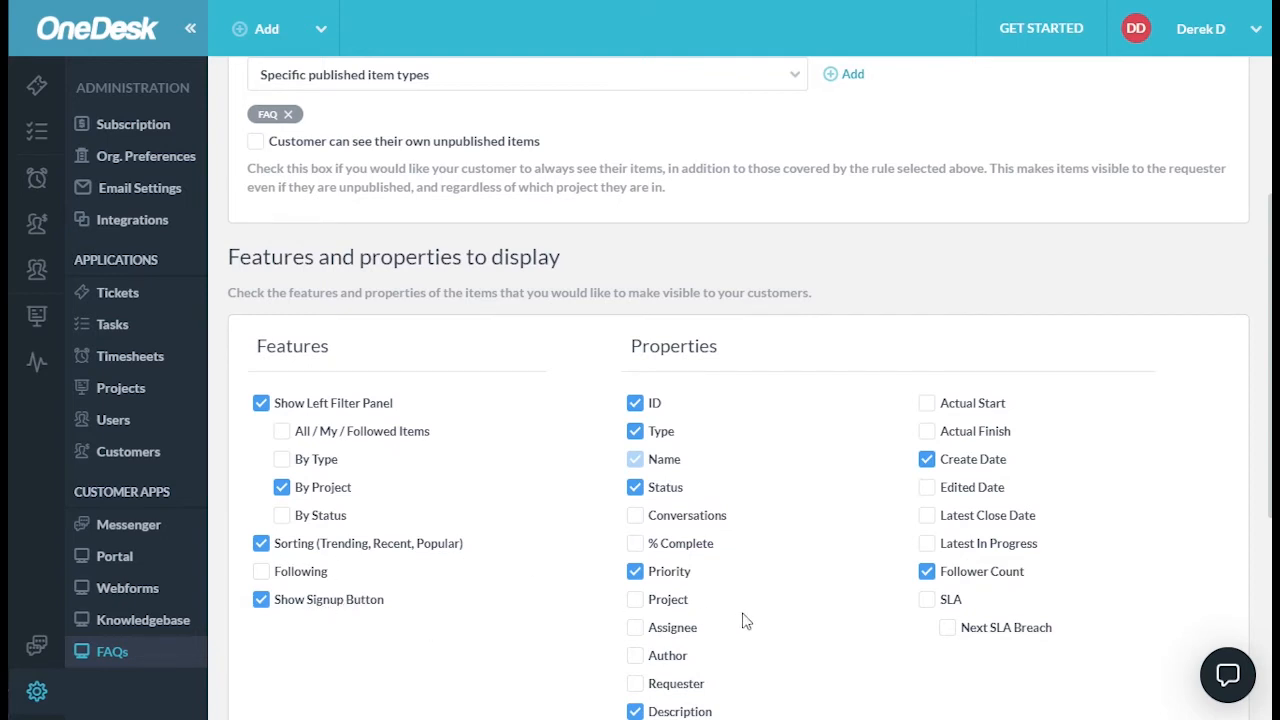
In the FAQs app properties, hide Status and Priority and show Conversations and Edited Date.
scroll(805, 502, "down", 1)
scroll(805, 502, "down", 2)
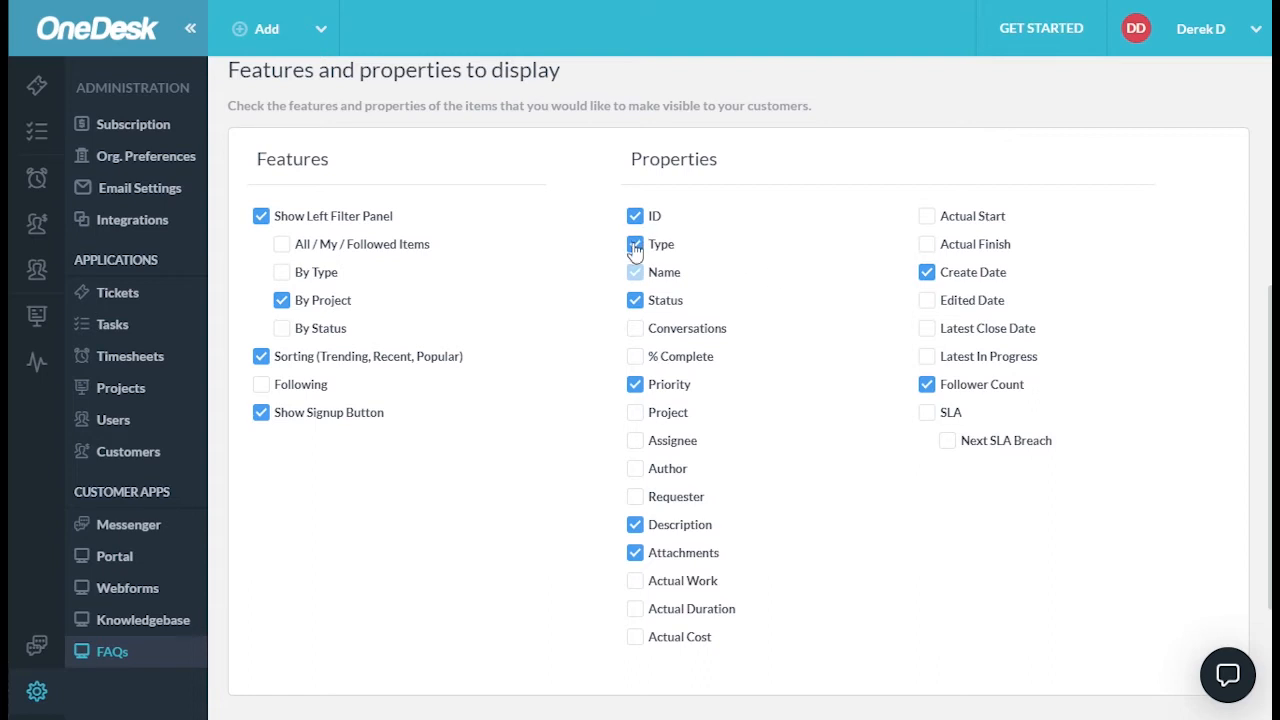
left_click(666, 305)
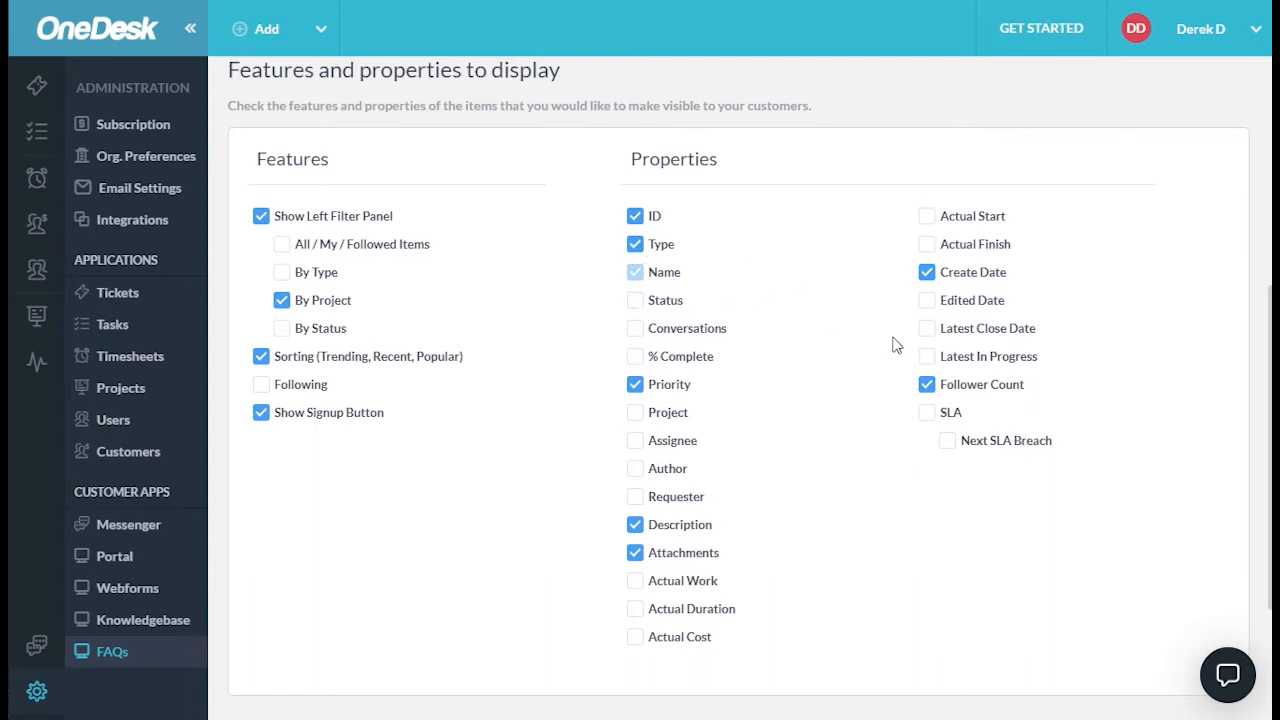
left_click(640, 336)
left_click(638, 388)
left_click(927, 302)
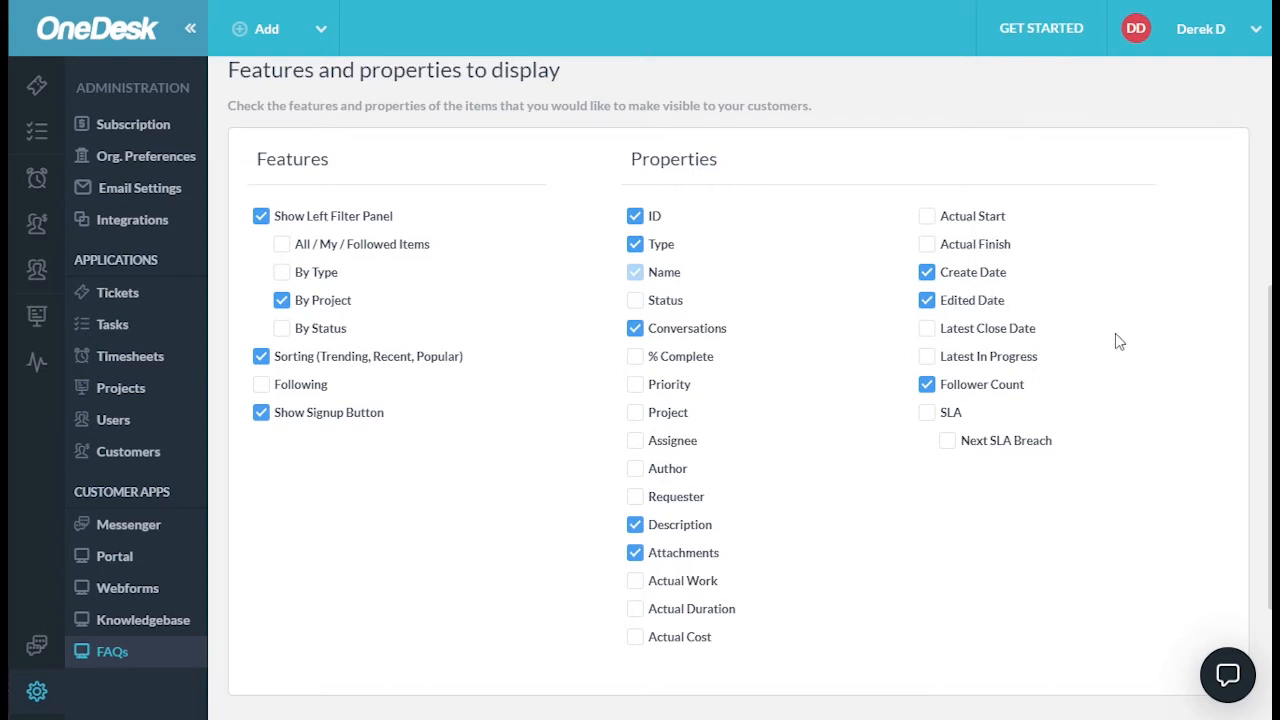
Open the webform configuration from the FAQs app settings and create a webform for the FAQ item type.
scroll(1118, 343, "down", 3)
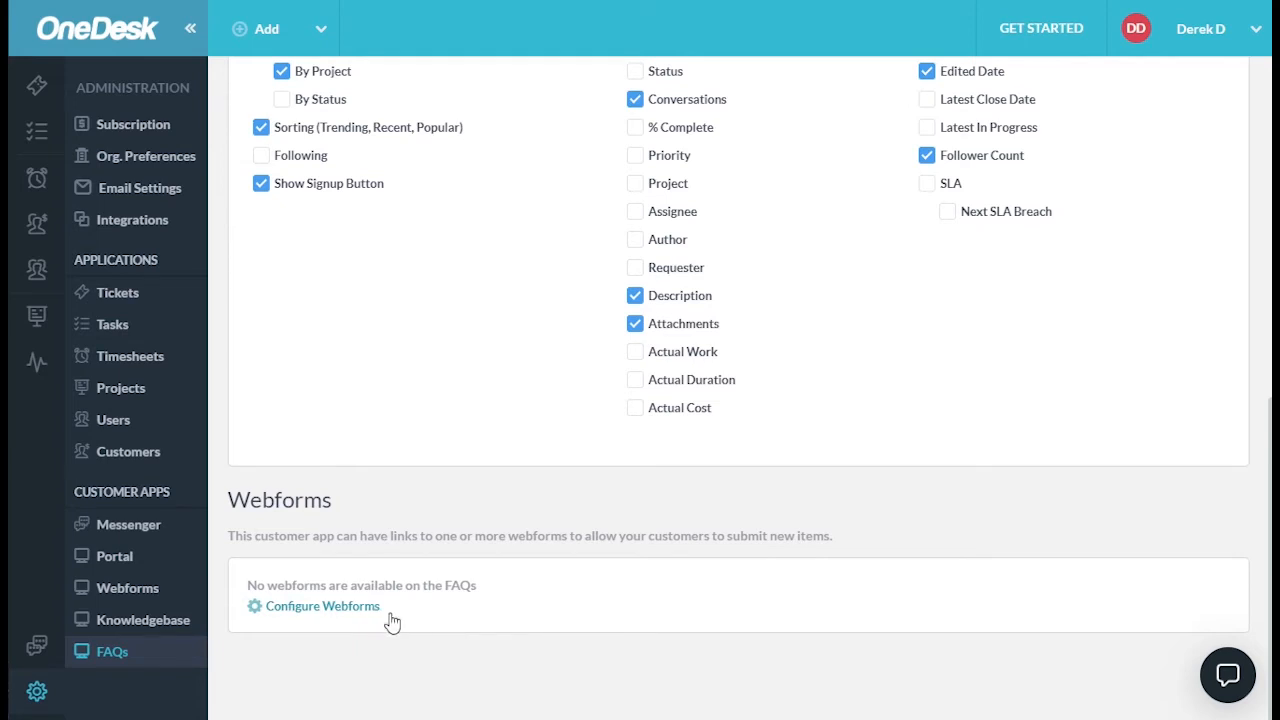
left_click(349, 612)
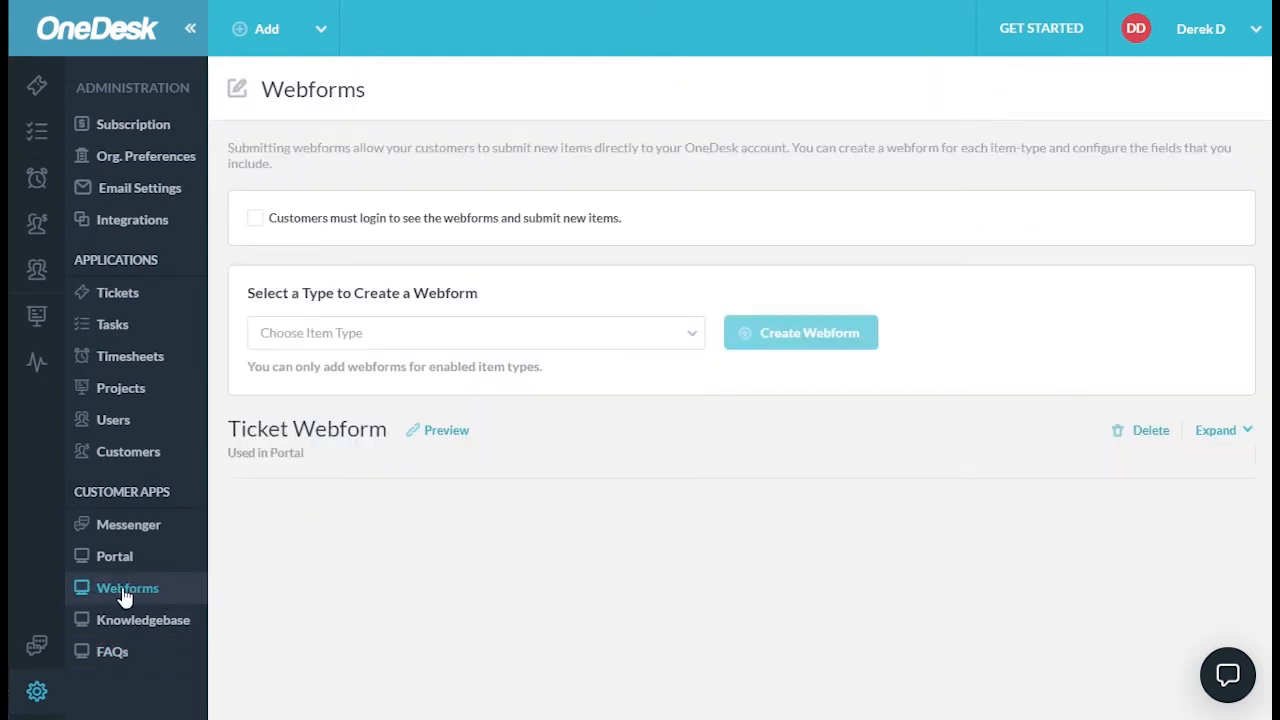
left_click(693, 336)
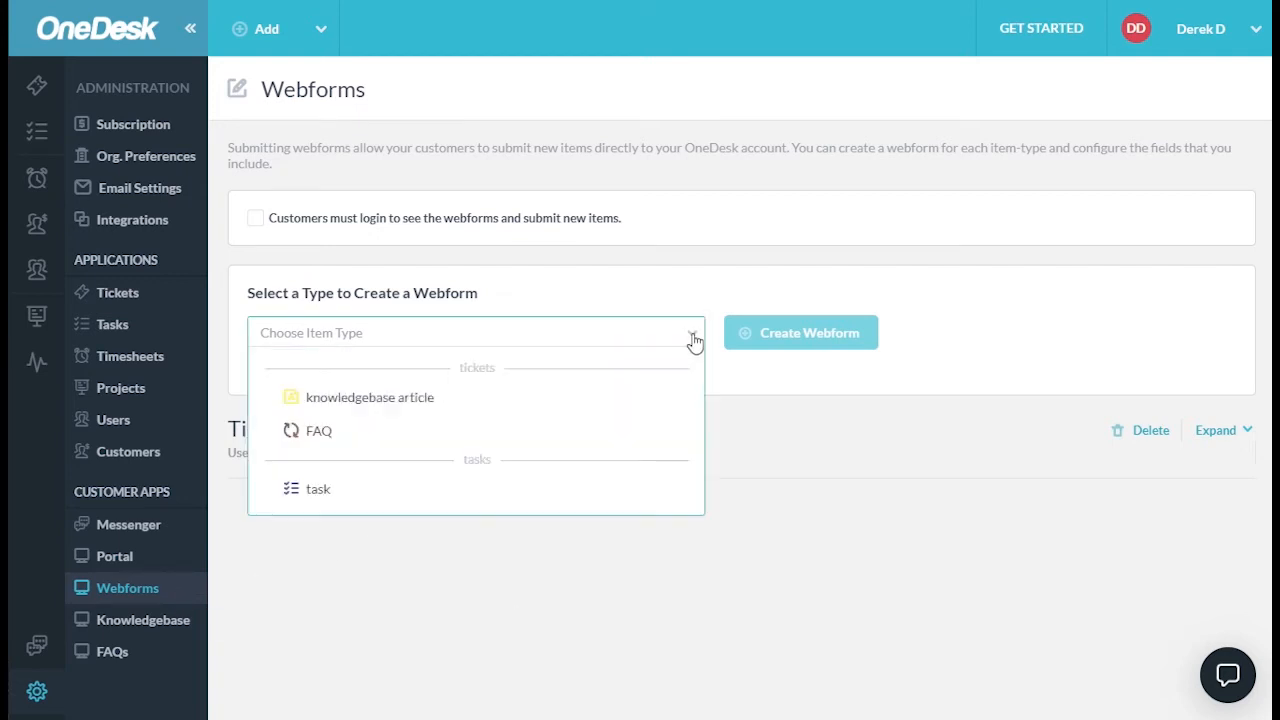
left_click(332, 436)
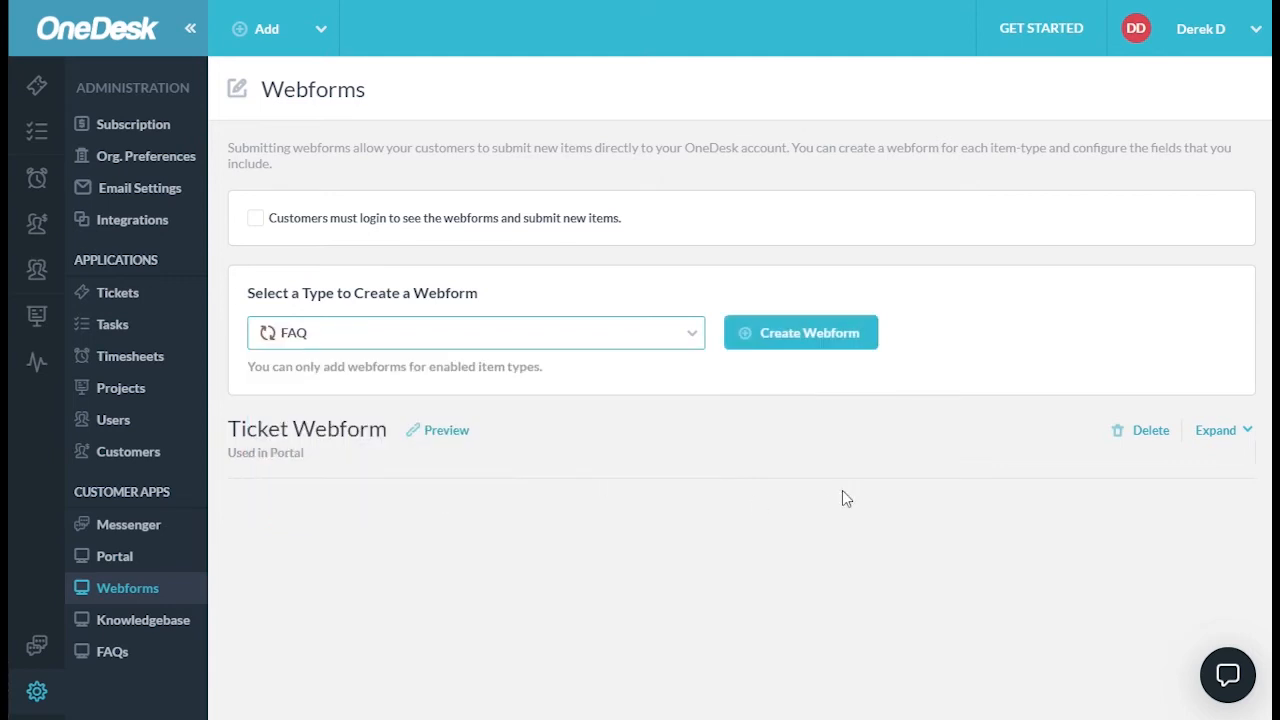
left_click(834, 341)
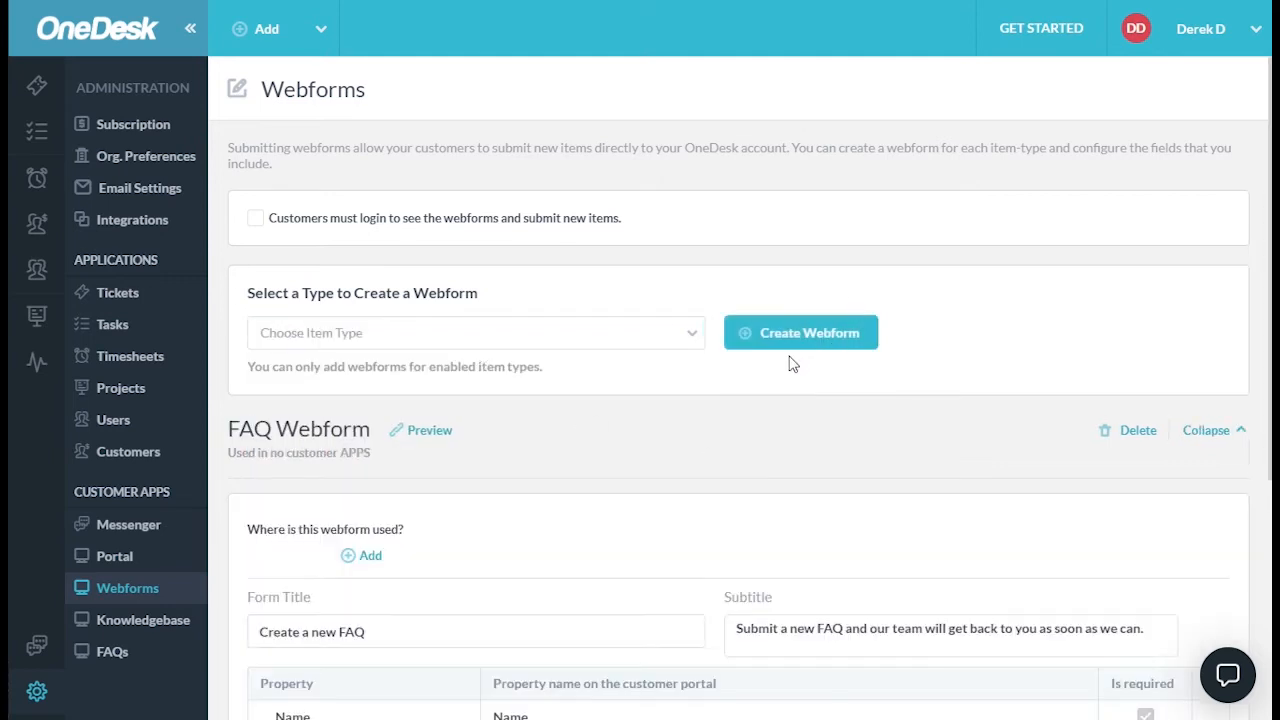
scroll(763, 437, "down", 2)
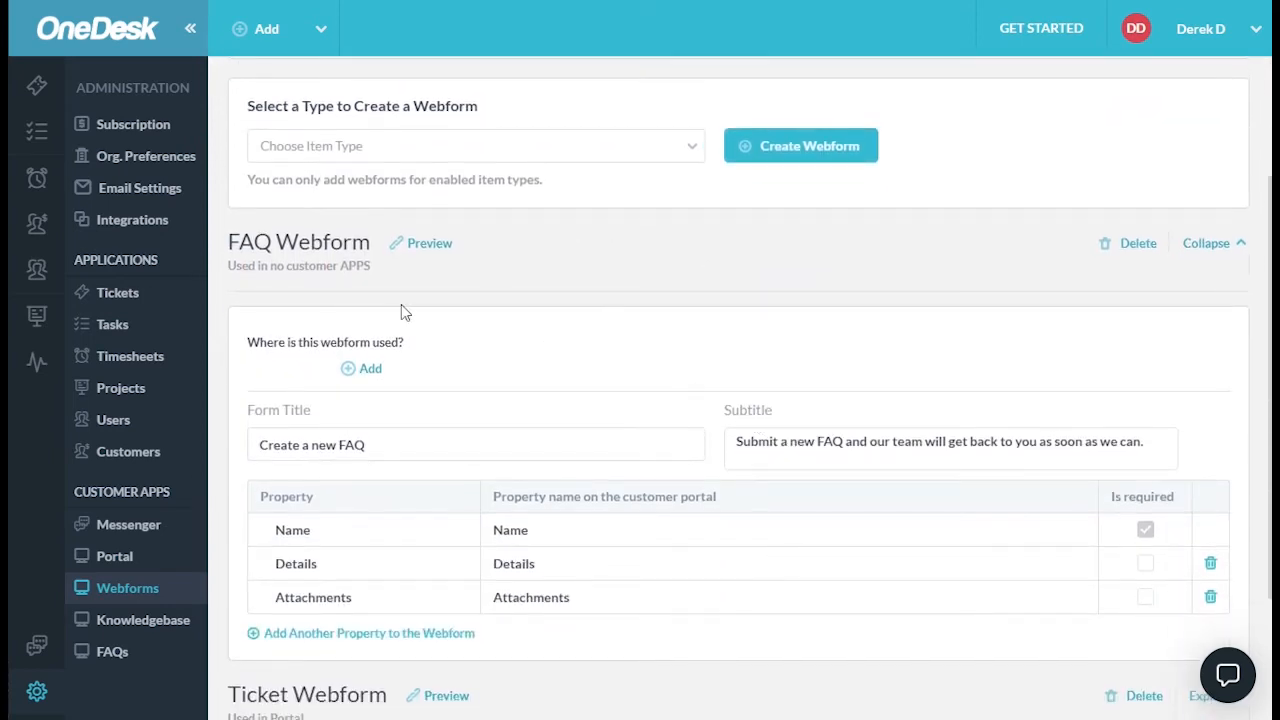
Make the FAQ webform available in the FAQs customer app.
left_click(368, 370)
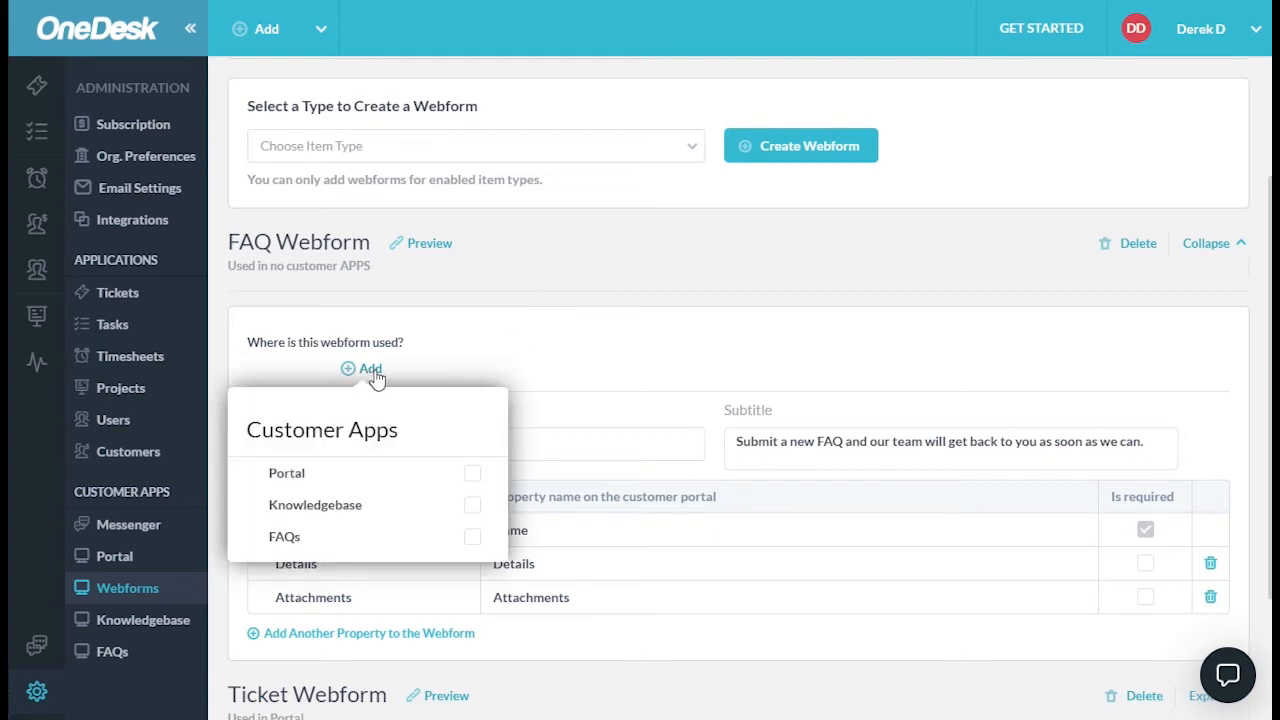
left_click(472, 537)
left_click(603, 370)
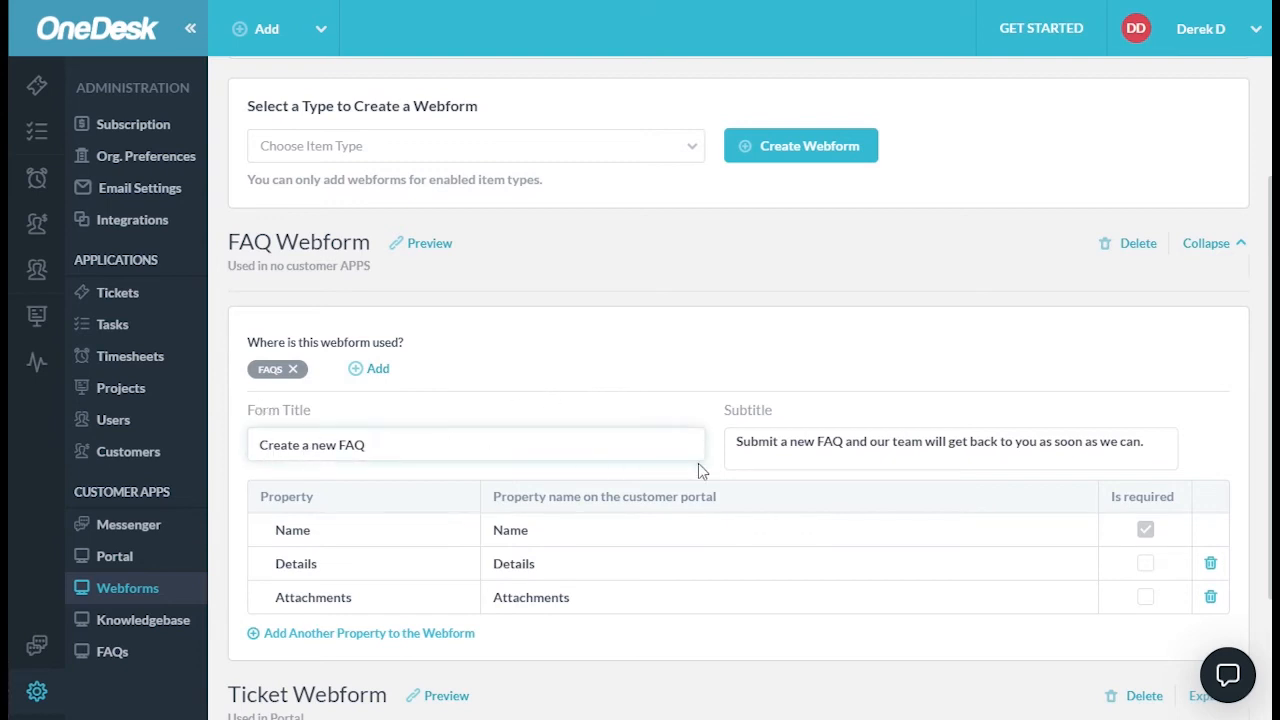
Reword the FAQ webform's title to "Suggest a new FAQ" and start its subtitle with "Suggest" instead of "Submit".
left_click(843, 455)
left_click_drag(300, 446, 250, 446)
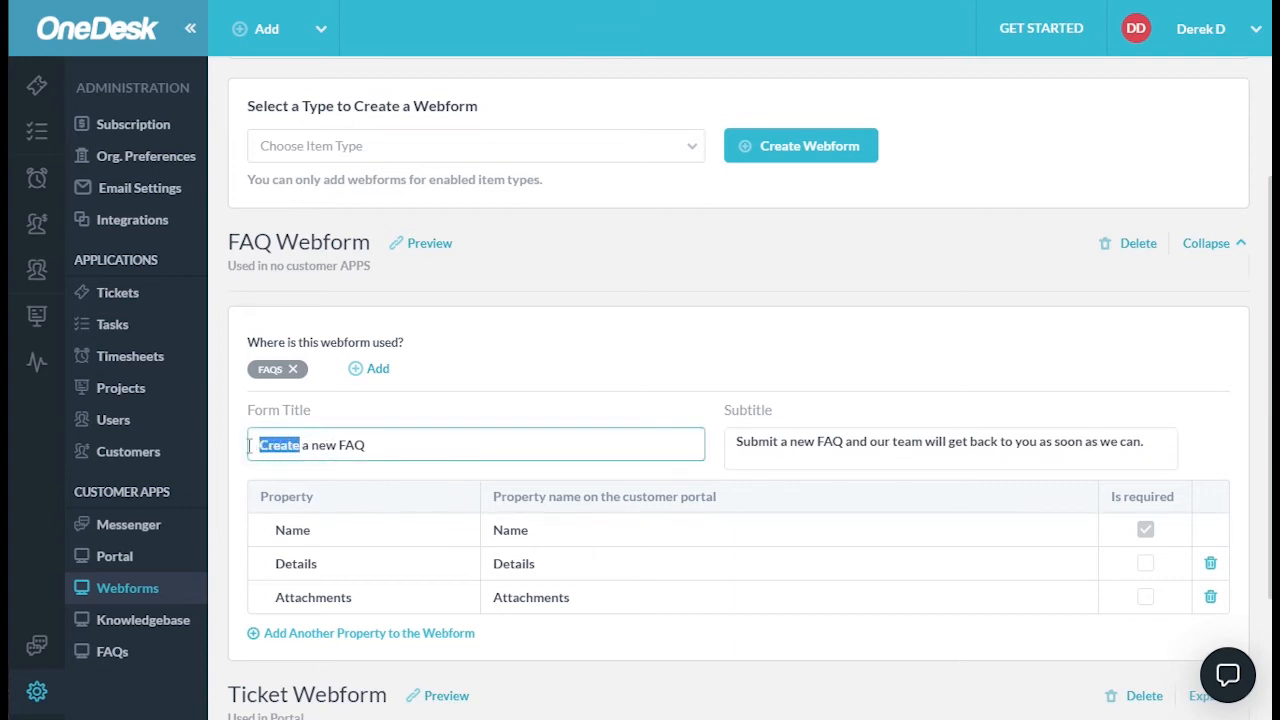
type("Suggest")
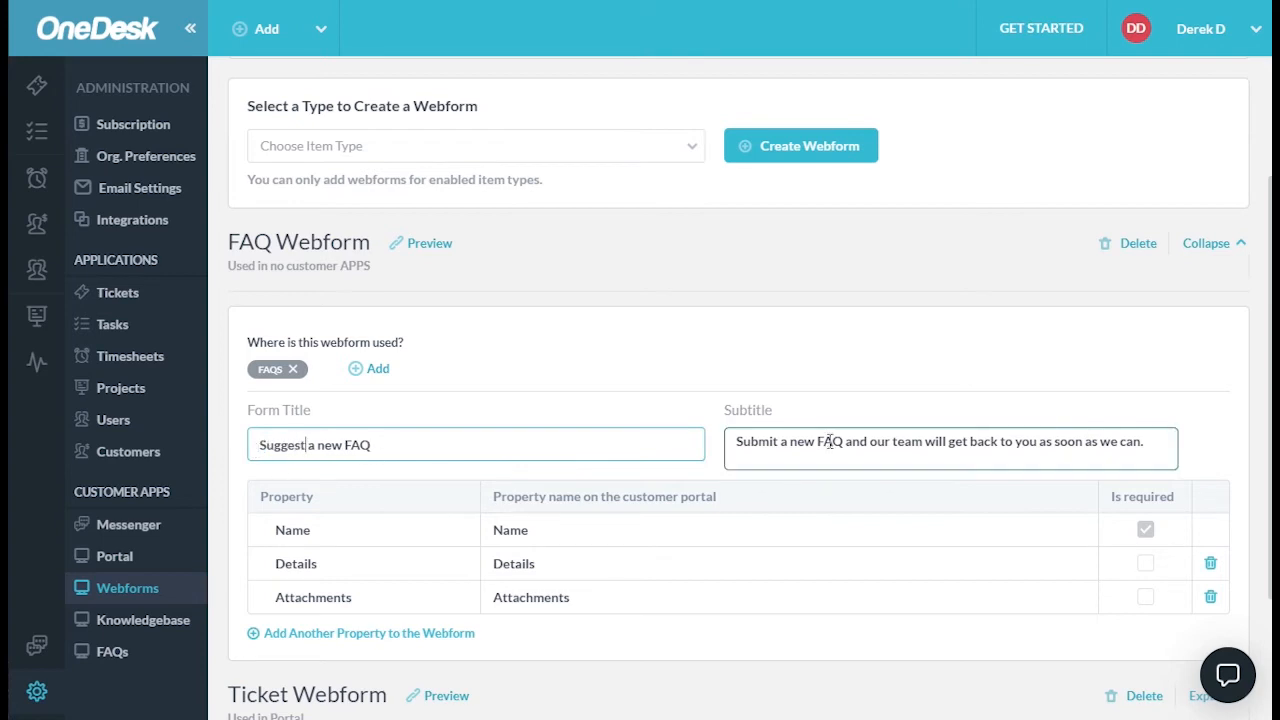
left_click(772, 442)
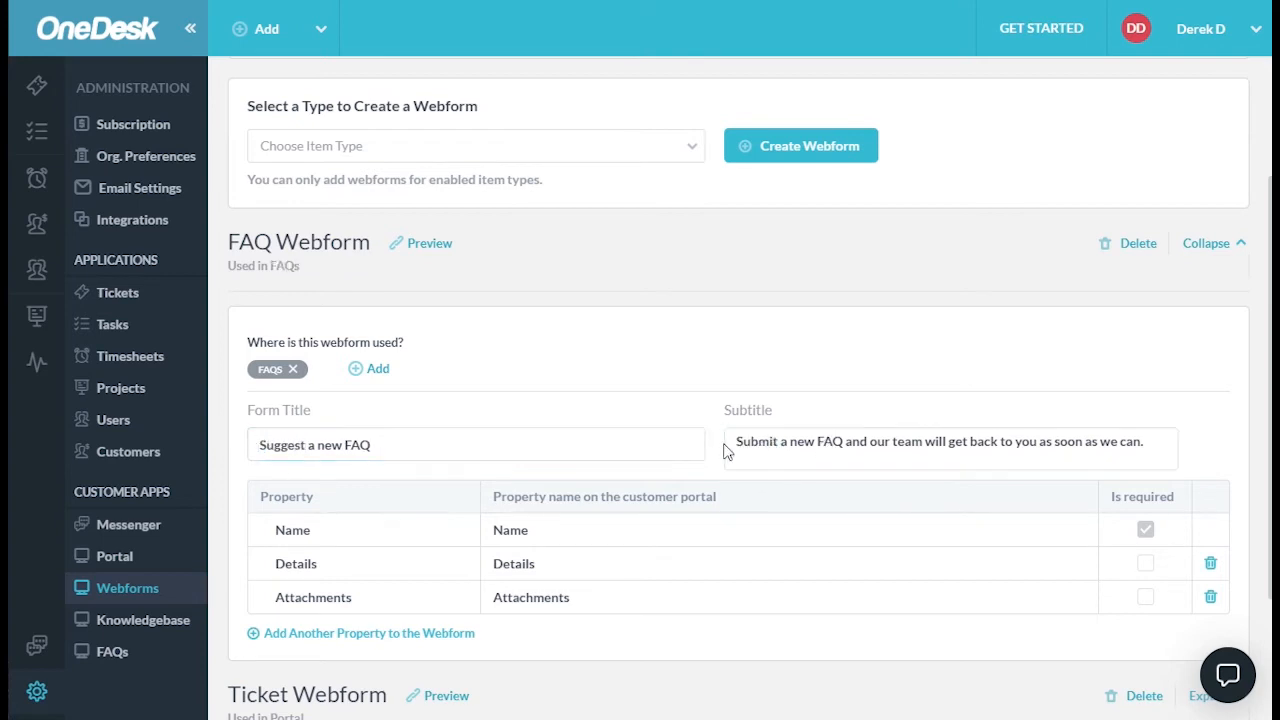
double_click(758, 441)
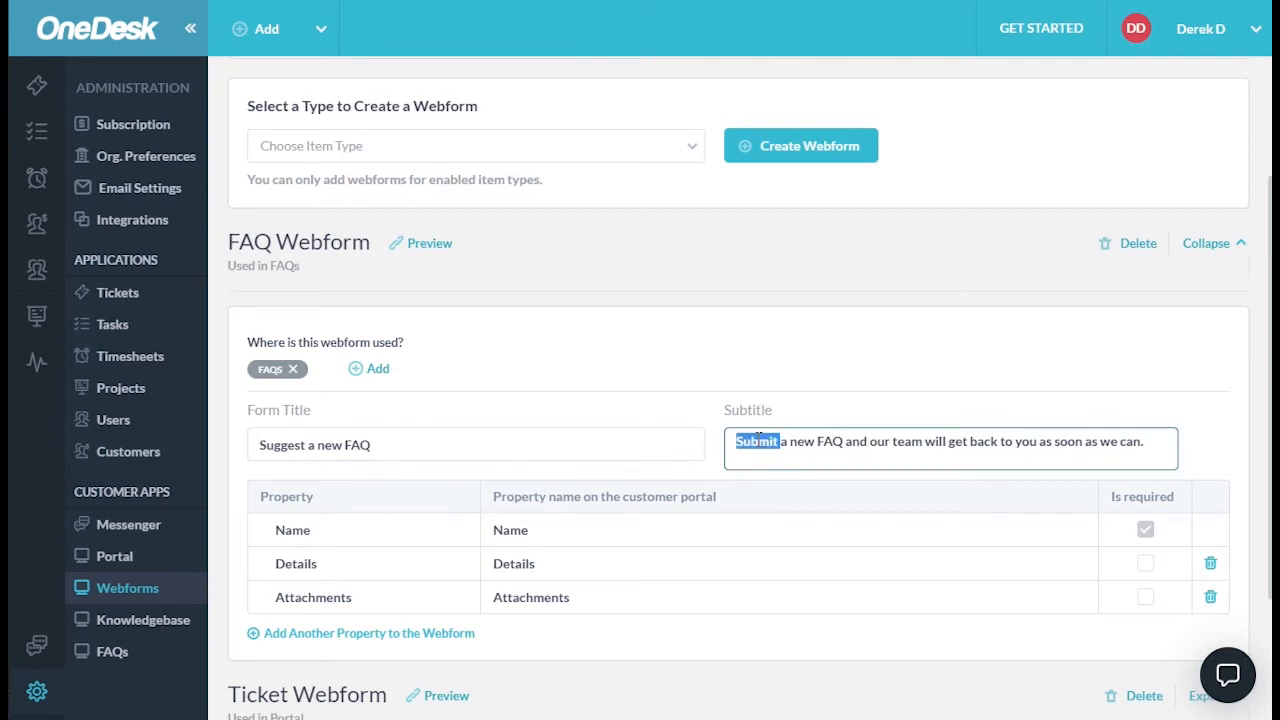
type("Suggest")
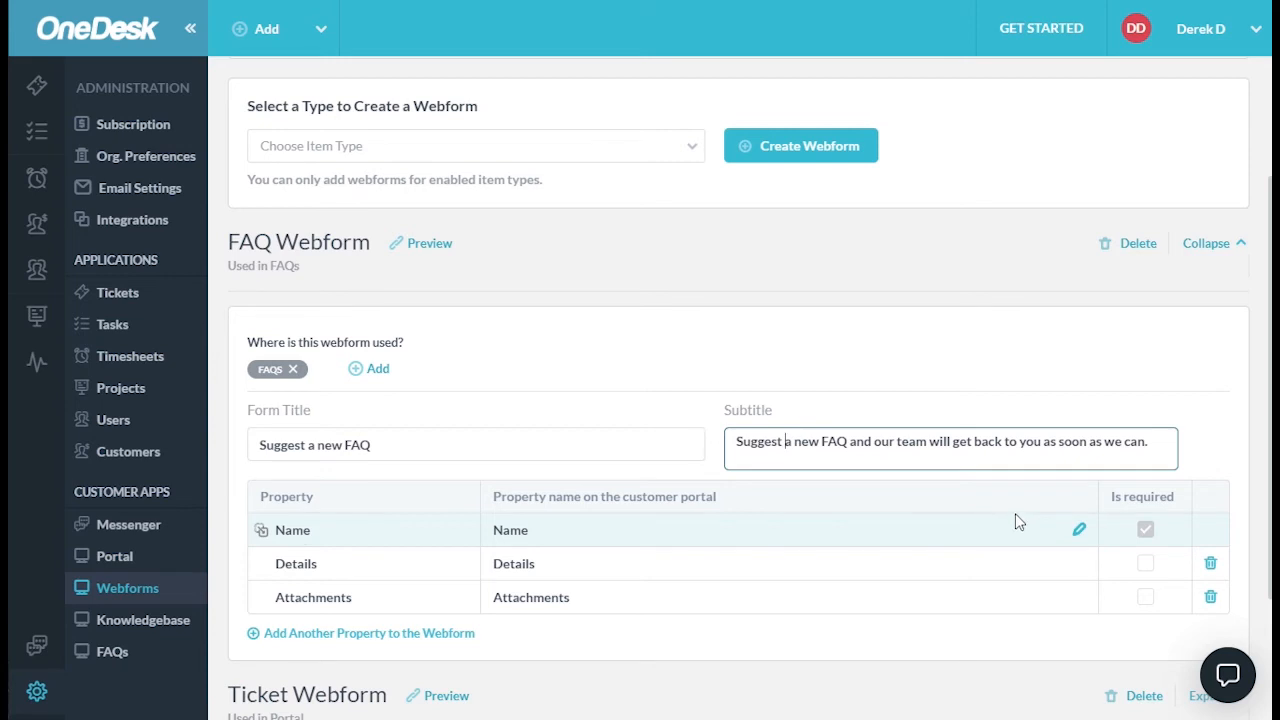
Rename the Name property of the FAQ webform to "Question" for the customer portal.
left_click(1078, 531)
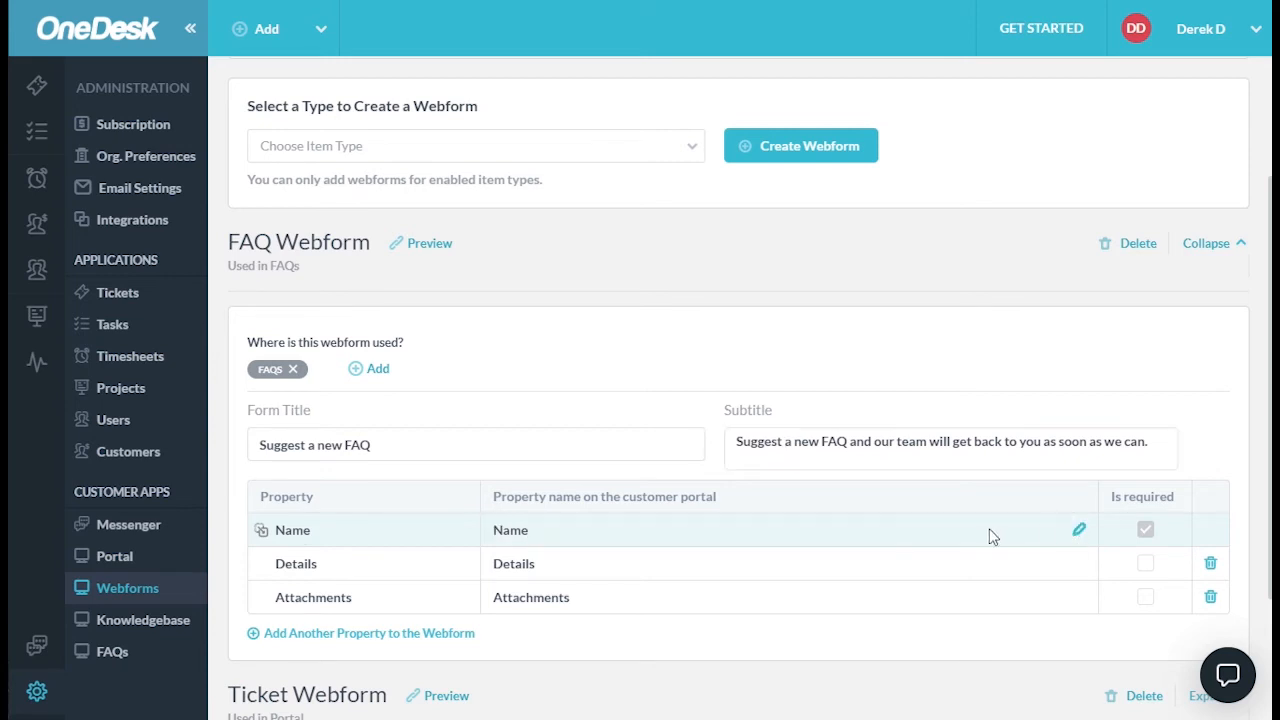
left_click(1075, 531)
left_click_drag(534, 532, 499, 533)
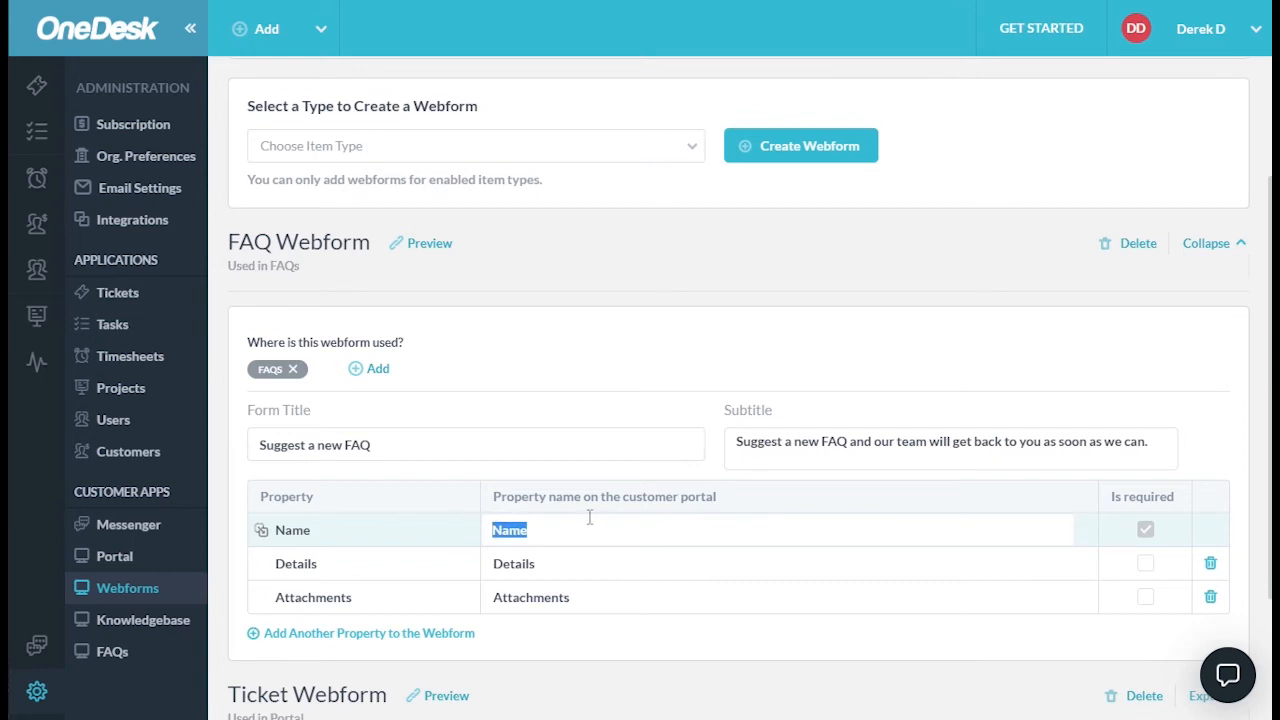
type("Question")
left_click(553, 561)
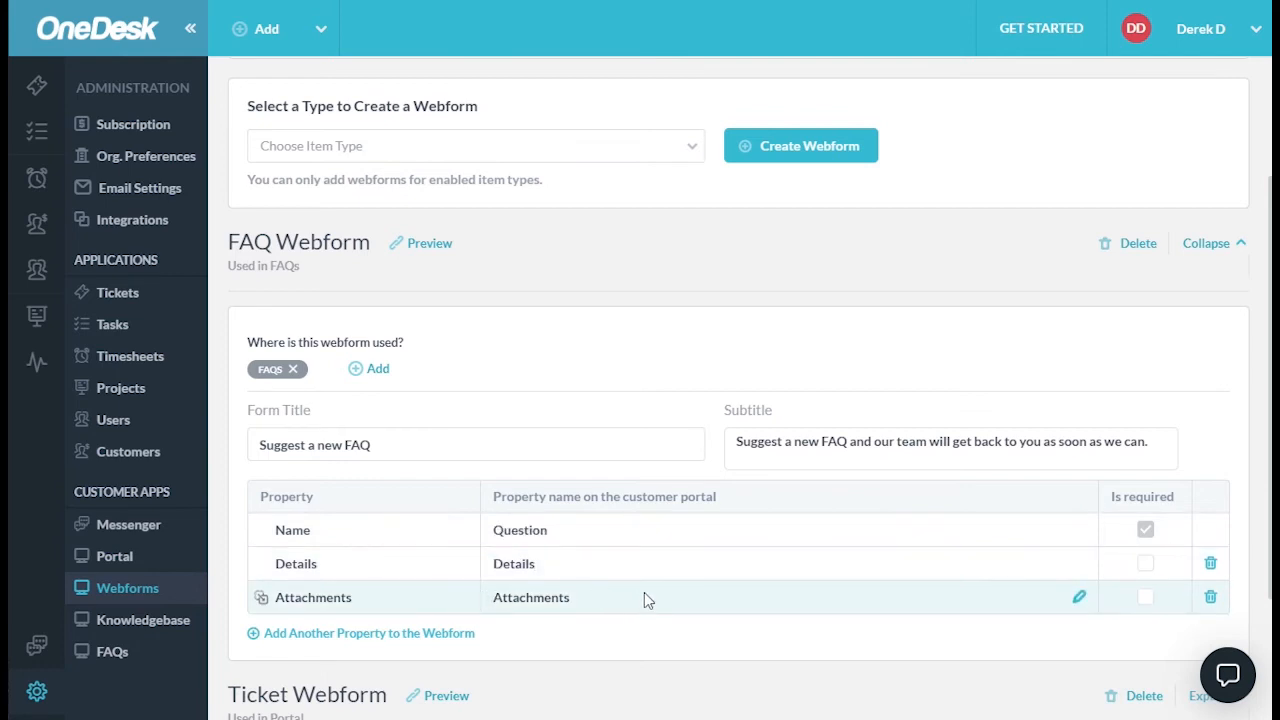
Review the additional properties available for the FAQ webform and the Ticket webform's setup, then return to the FAQ webform.
scroll(644, 597, "down", 2)
left_click(340, 450)
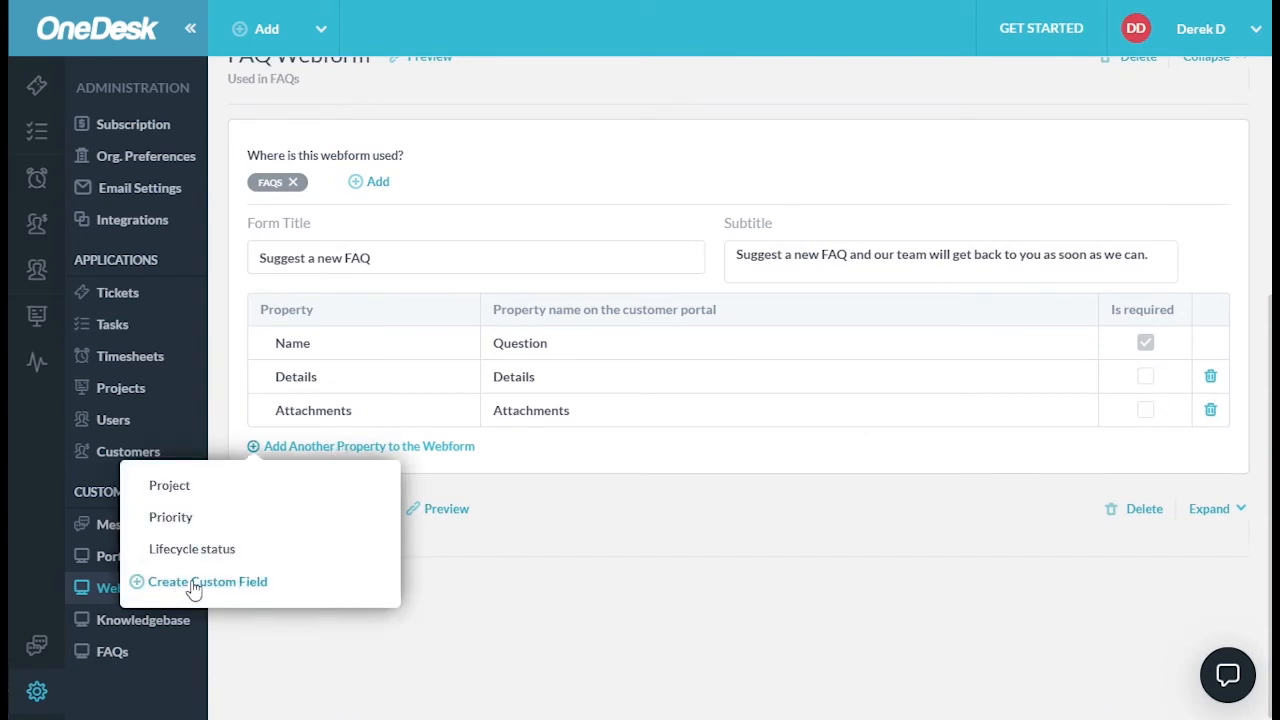
left_click(672, 510)
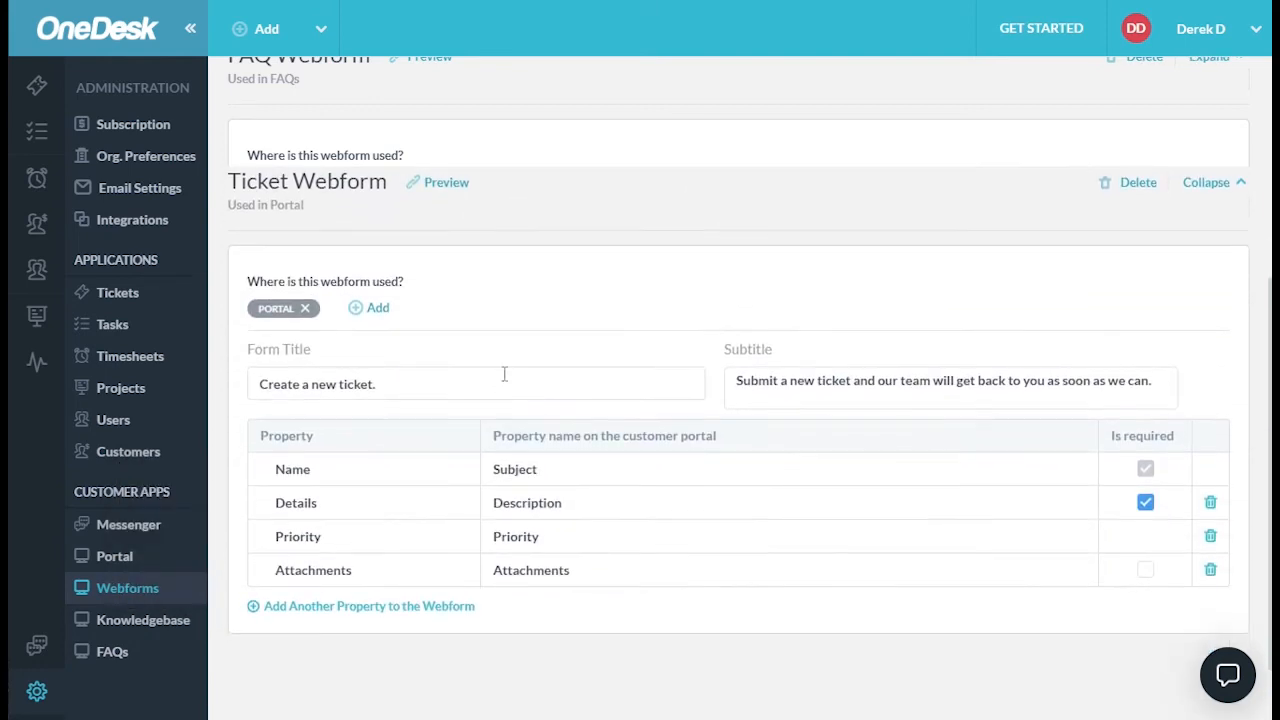
scroll(1060, 275, "up", 1)
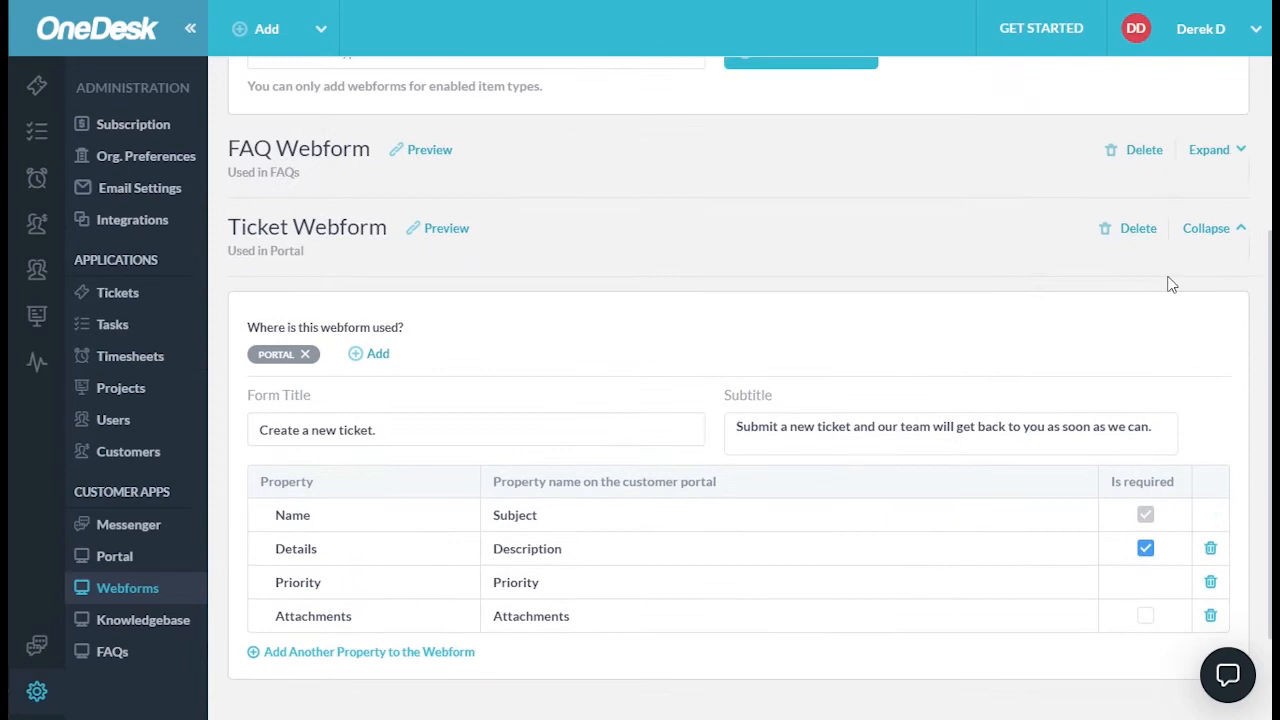
left_click(1229, 152)
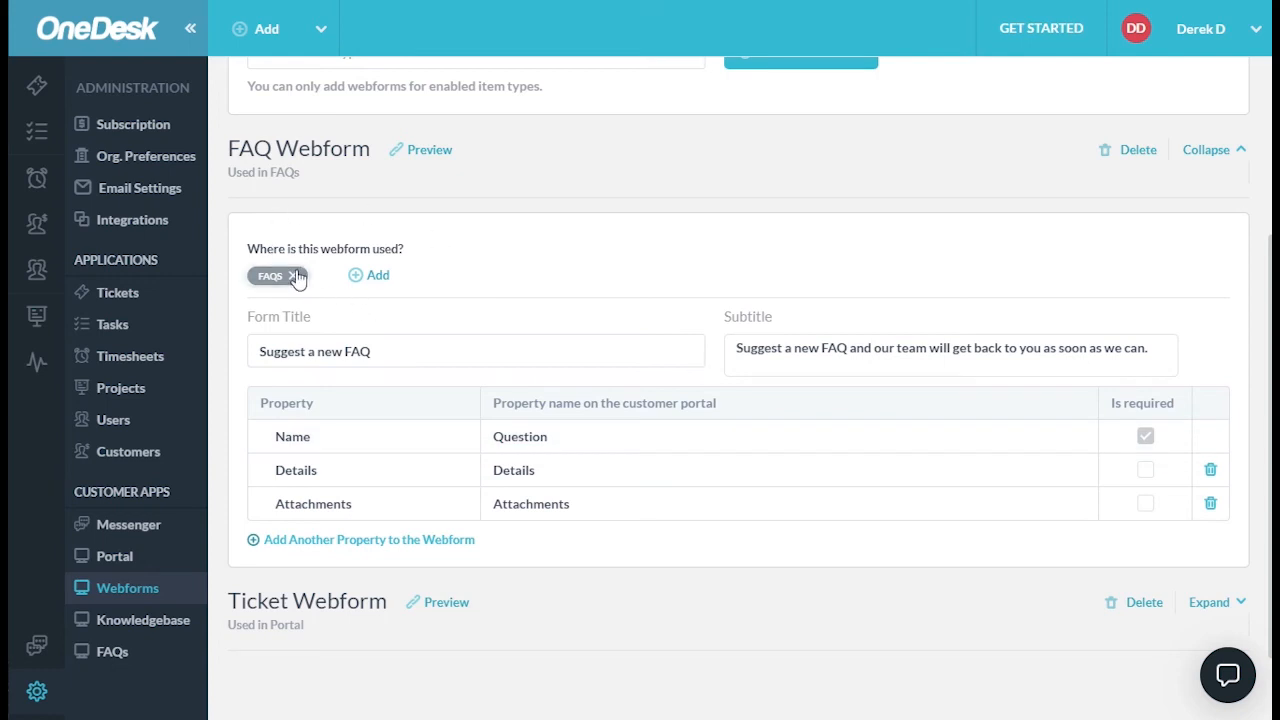
Check the available webforms in the FAQs app settings and preview the app.
left_click(116, 655)
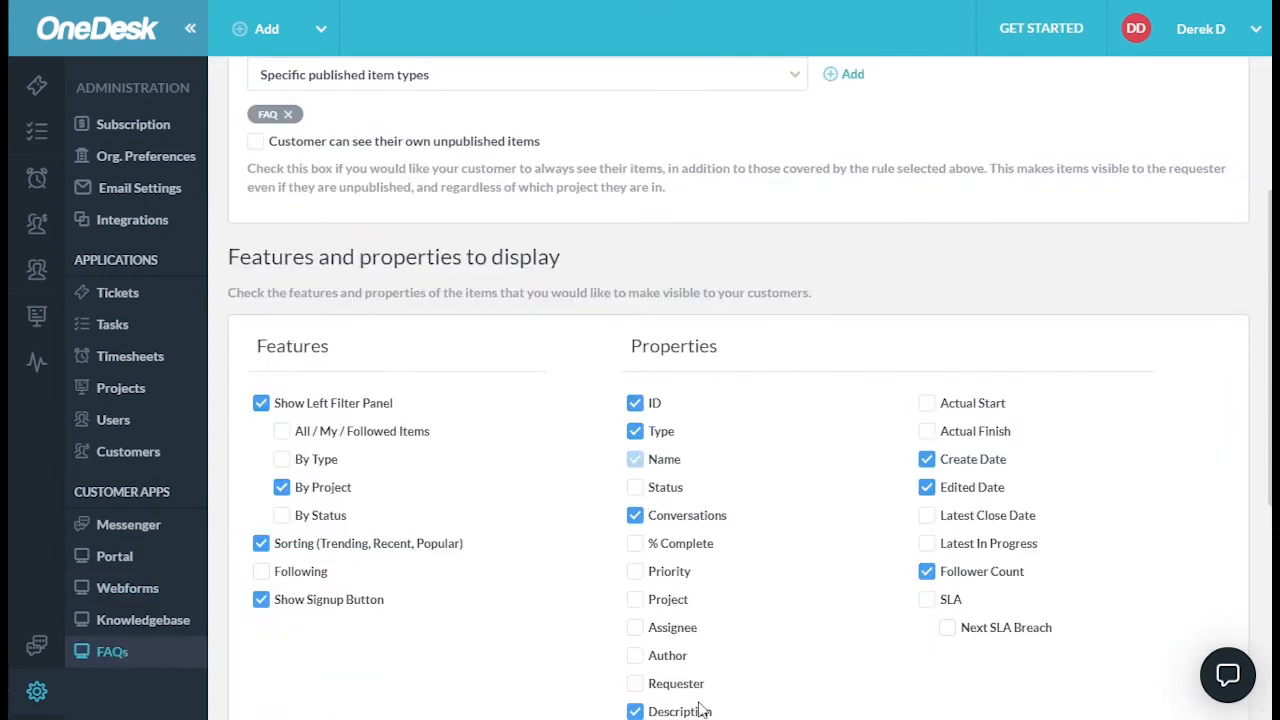
scroll(829, 468, "down", 3)
scroll(826, 476, "down", 2)
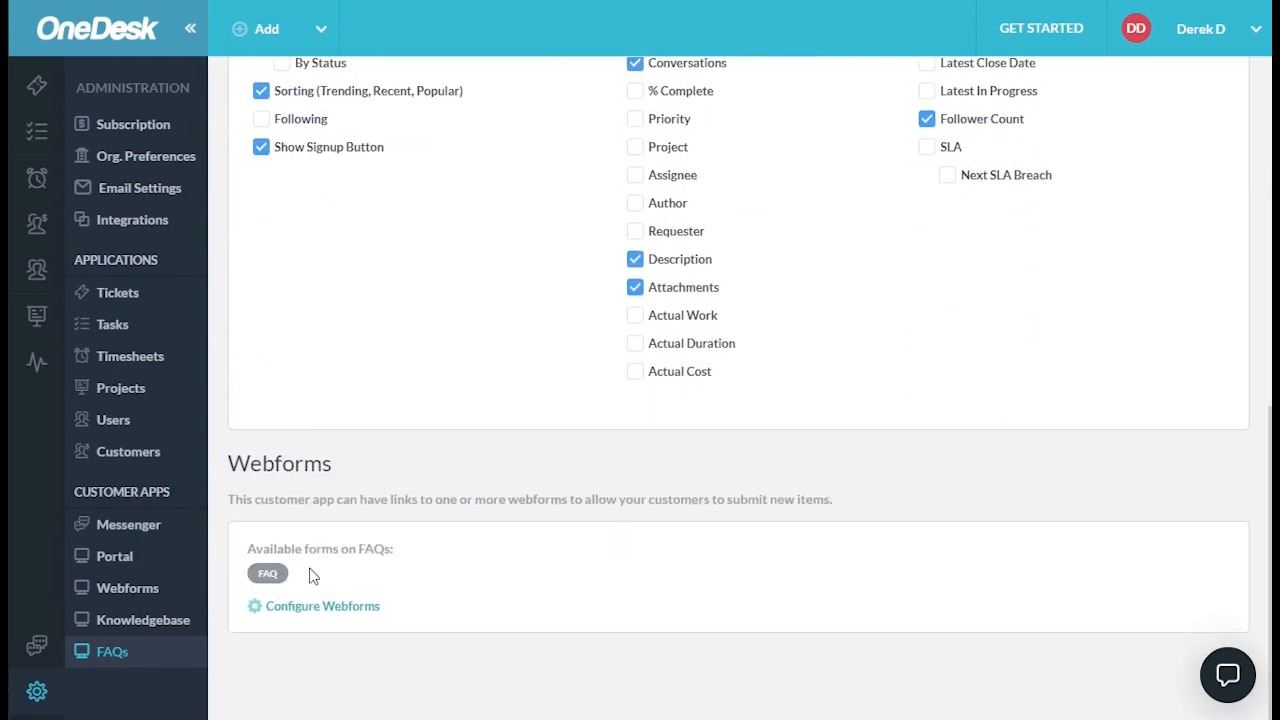
scroll(535, 495, "up", 4)
scroll(555, 483, "up", 4)
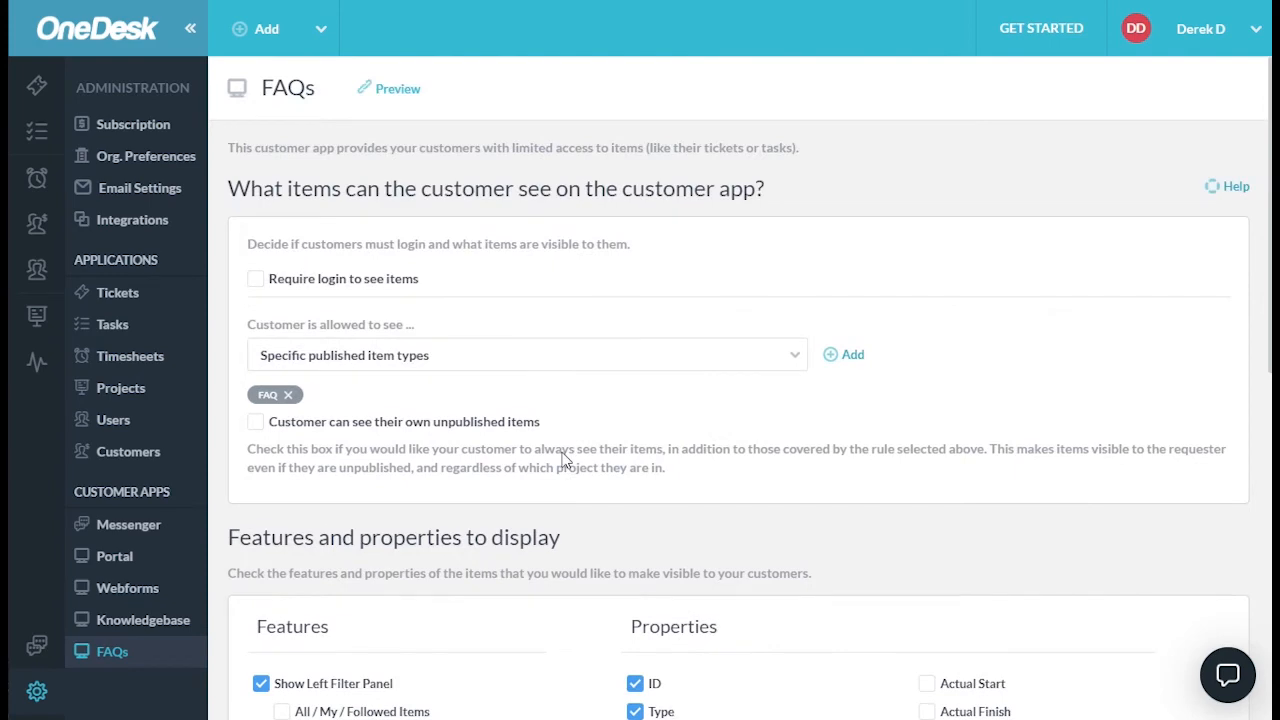
left_click(395, 97)
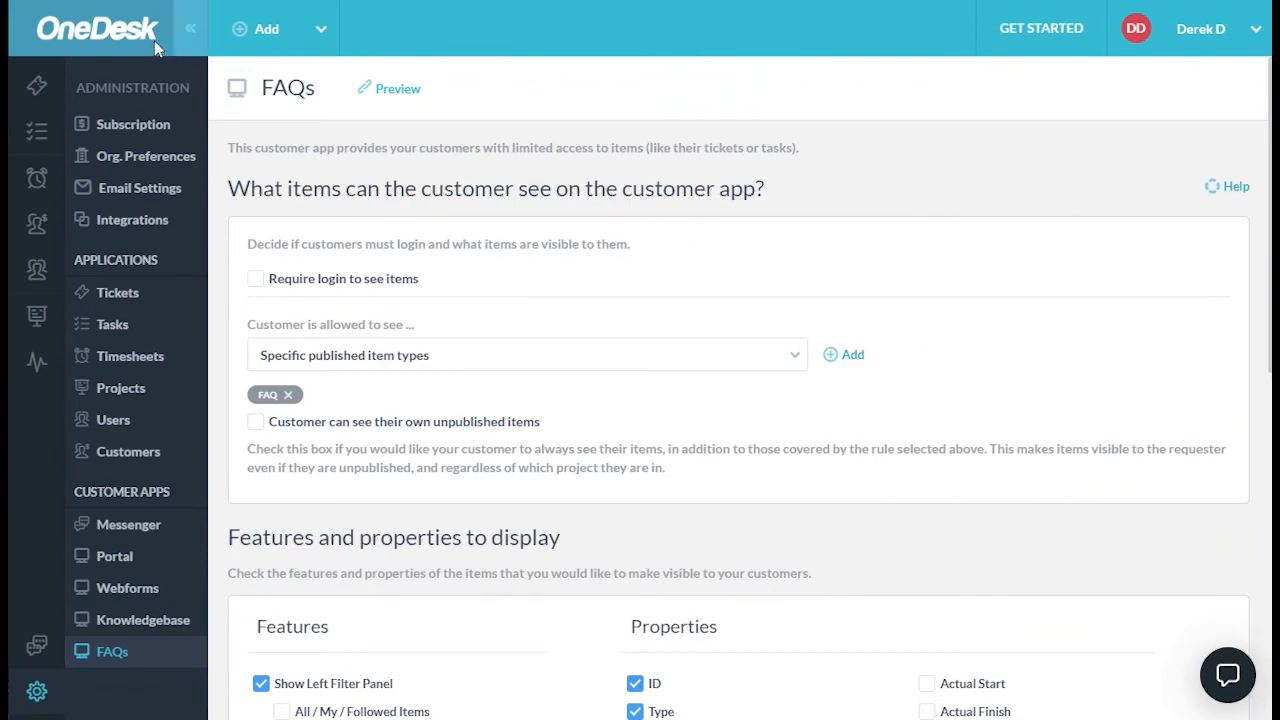
Start a new FAQ item from the tickets application and name it "How do I login?".
left_click(37, 88)
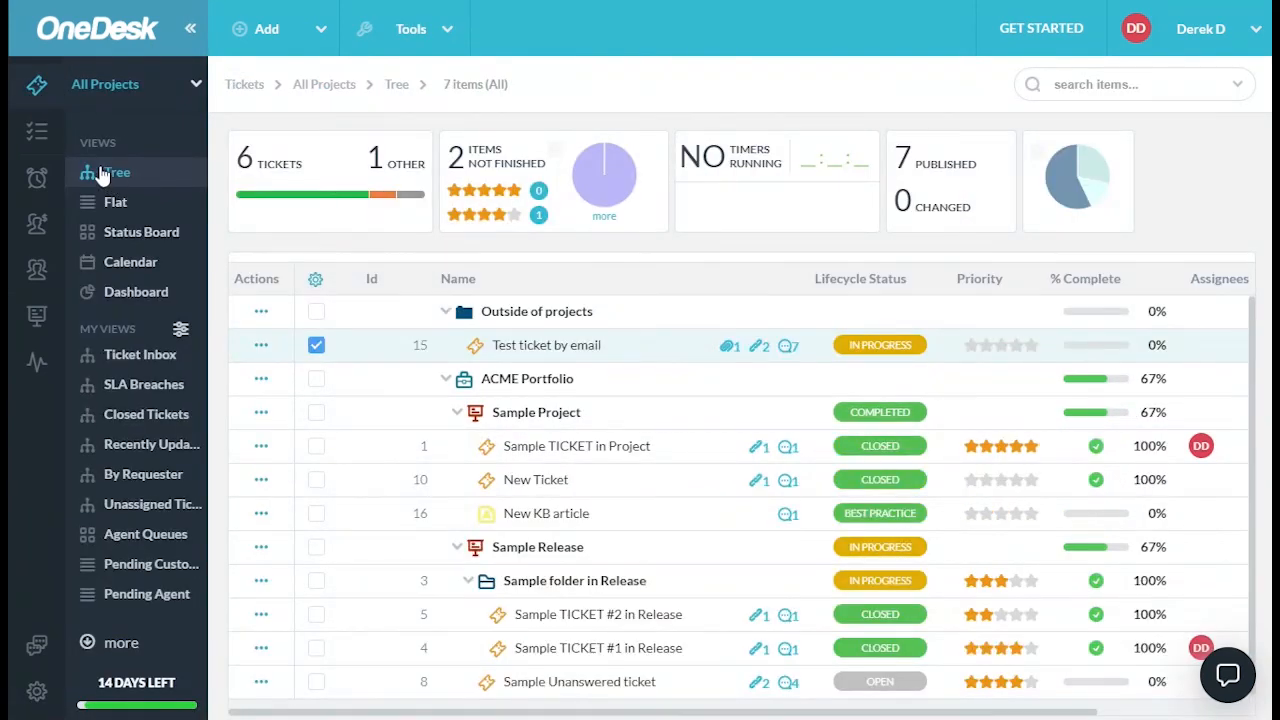
left_click(322, 29)
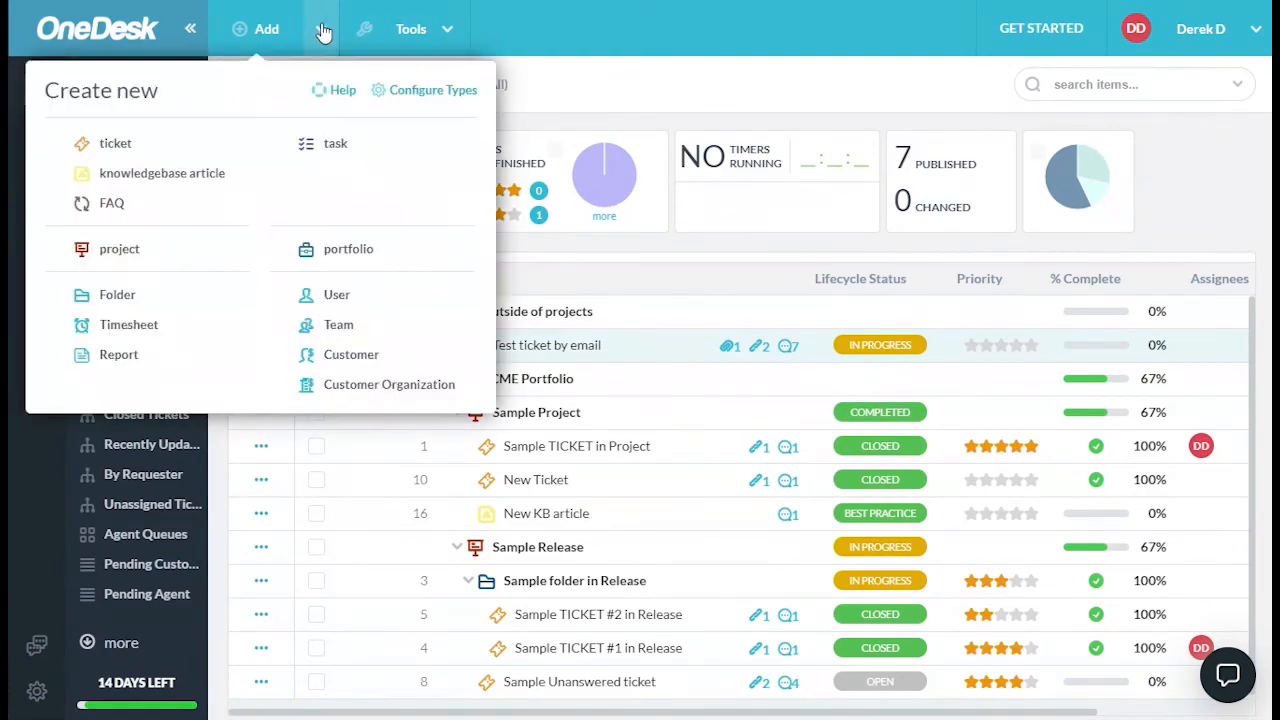
left_click(113, 206)
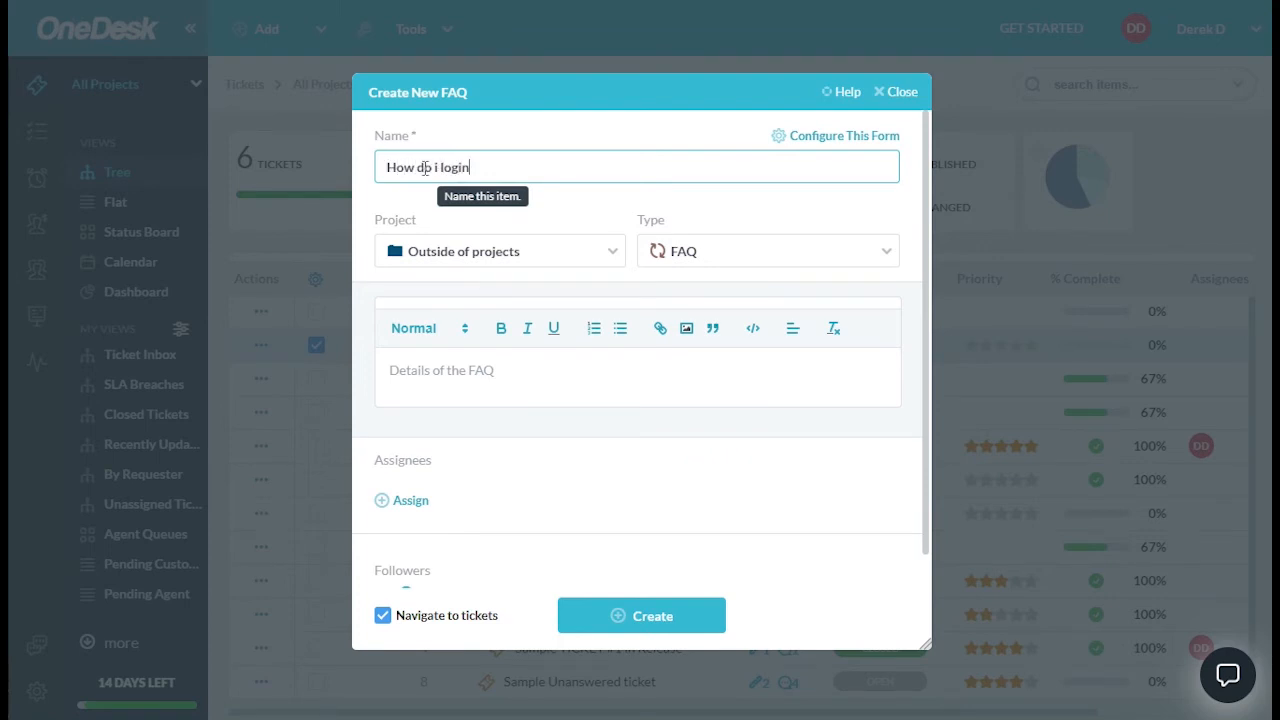
double_click(437, 167)
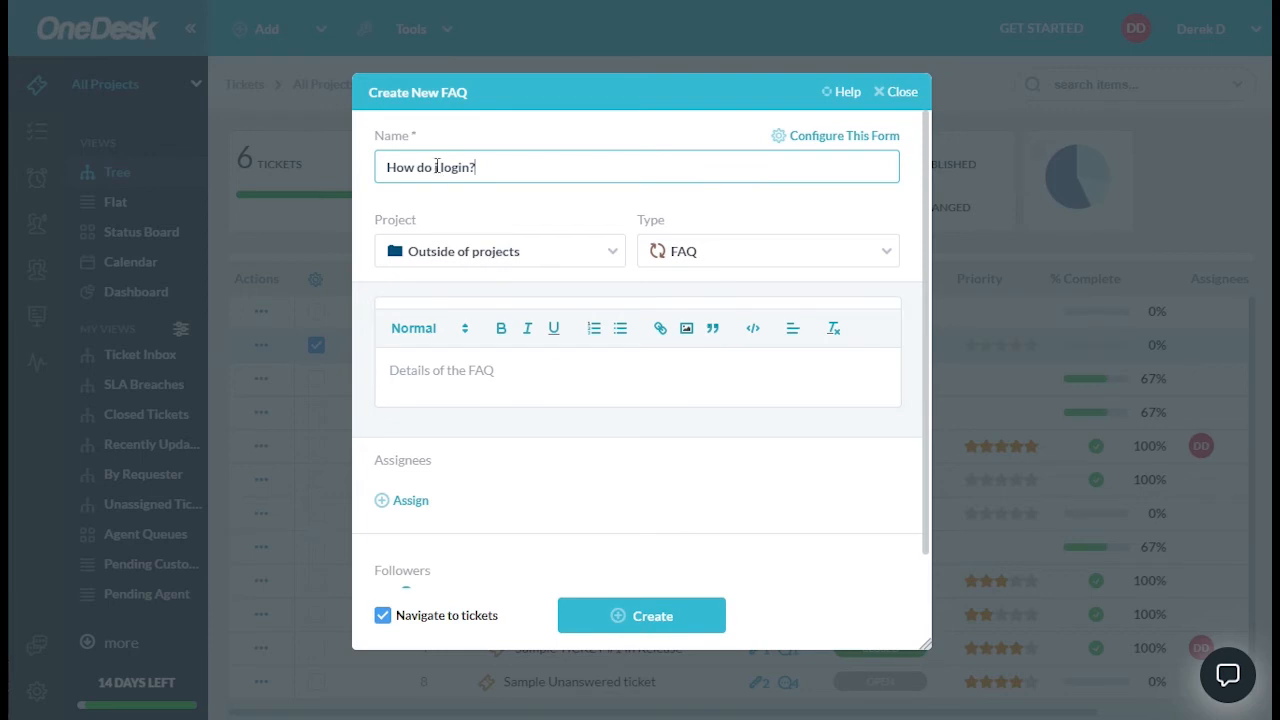
type("I")
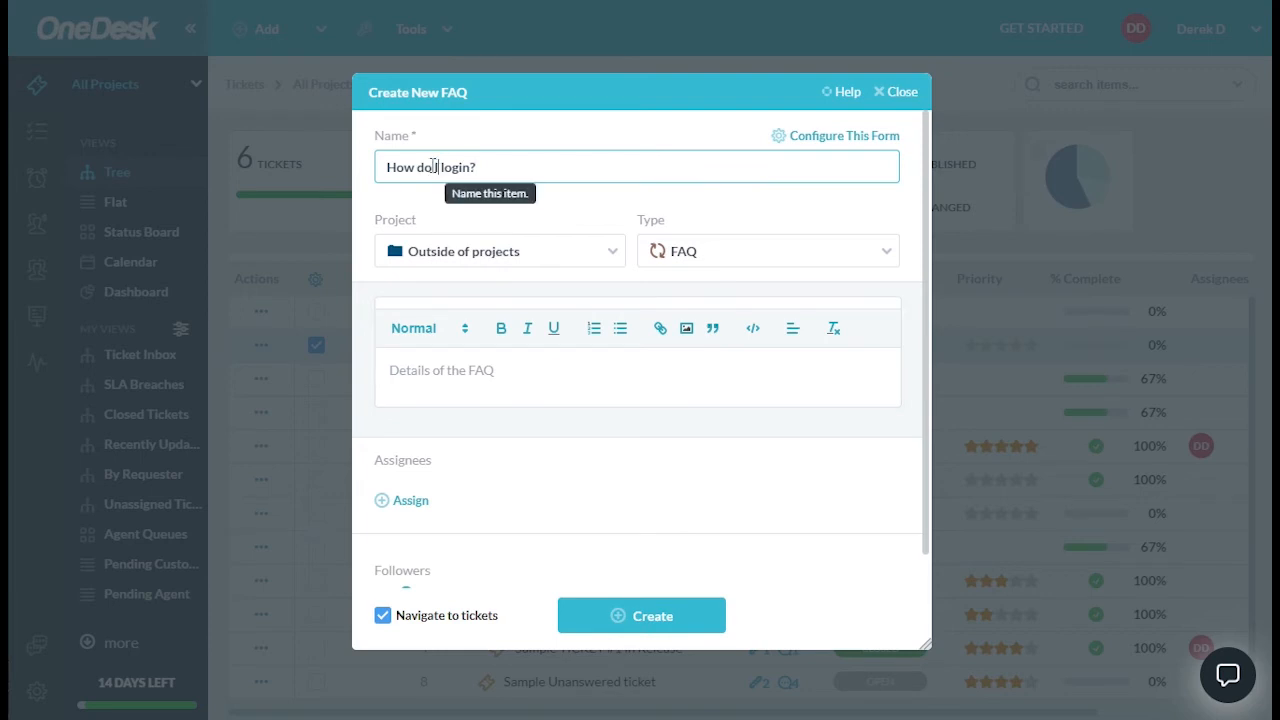
Enter the FAQ details as "Instructions" followed by lines 1, 2 and 3, and create the item.
left_click(531, 370)
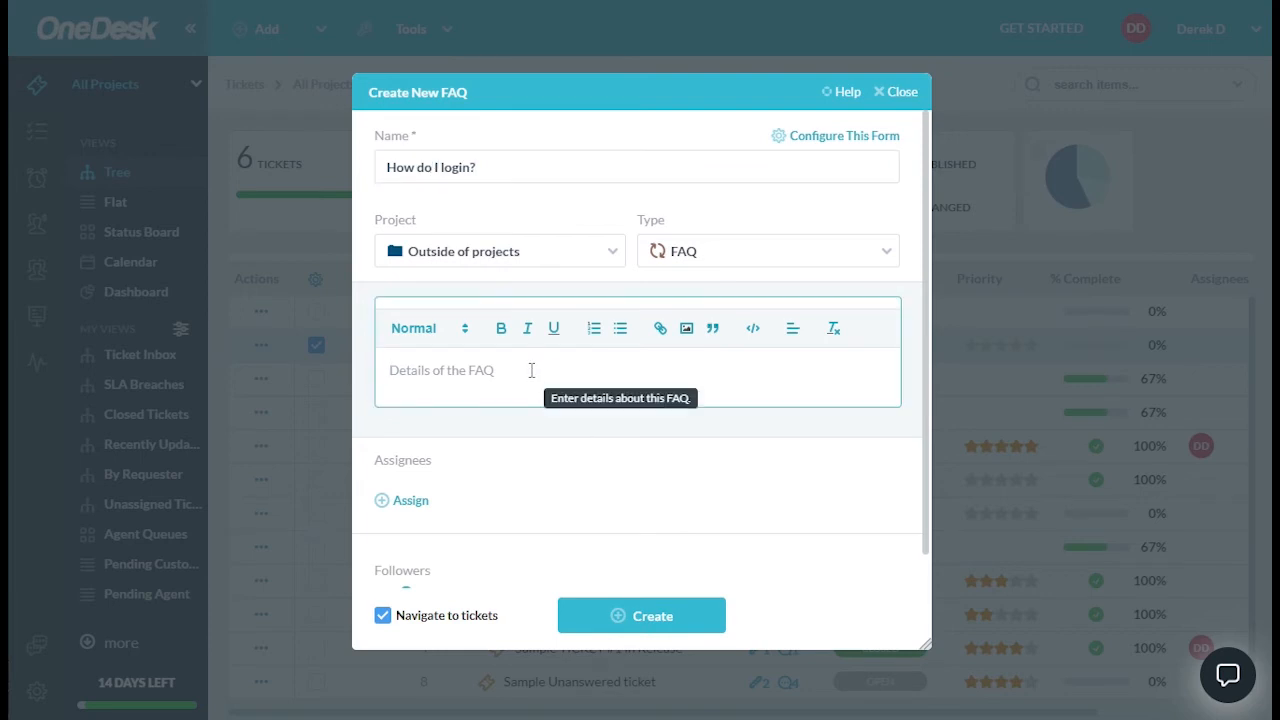
type("Instgr")
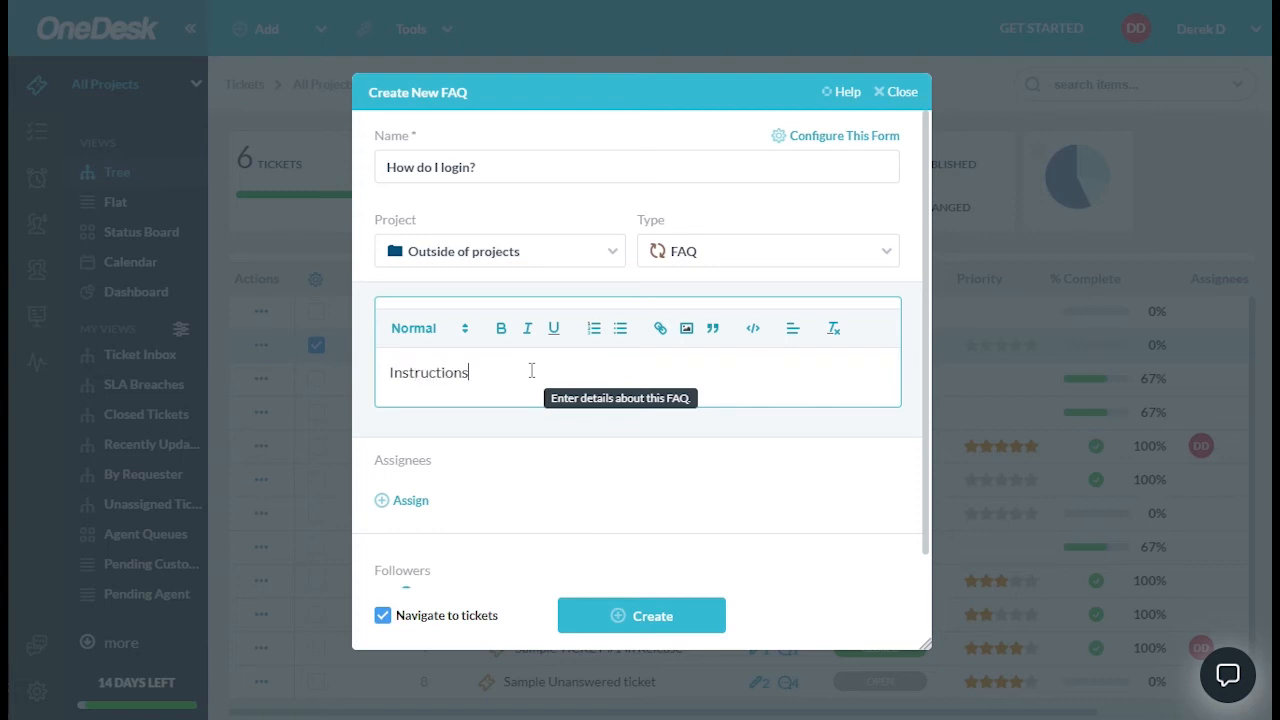
key("Return")
type("1")
key("Return")
type("2")
key("Return")
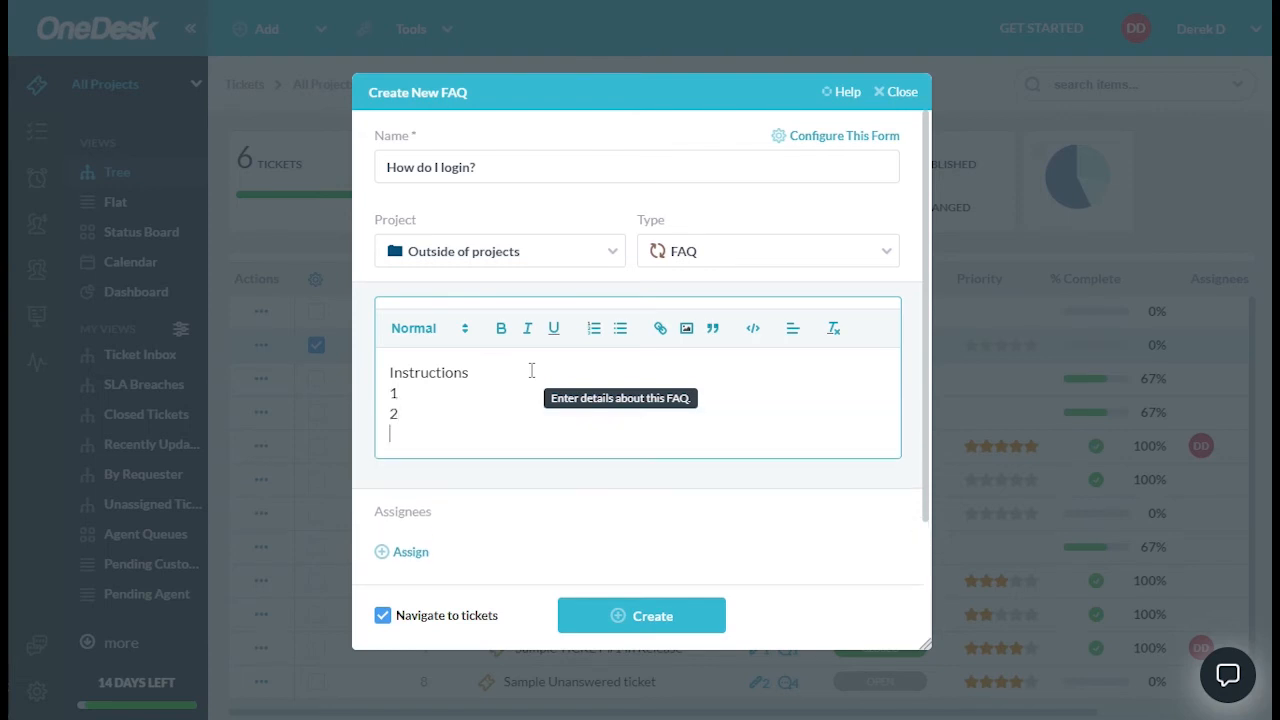
scroll(563, 477, "down", 2)
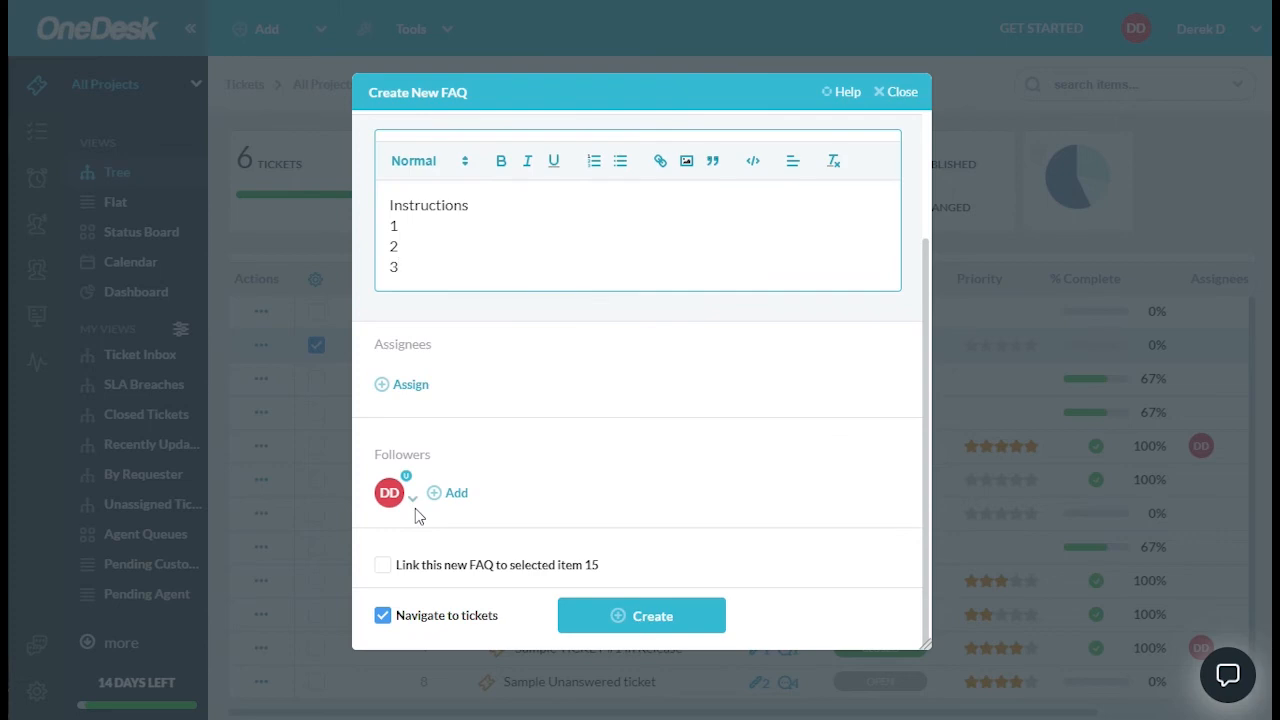
left_click(655, 626)
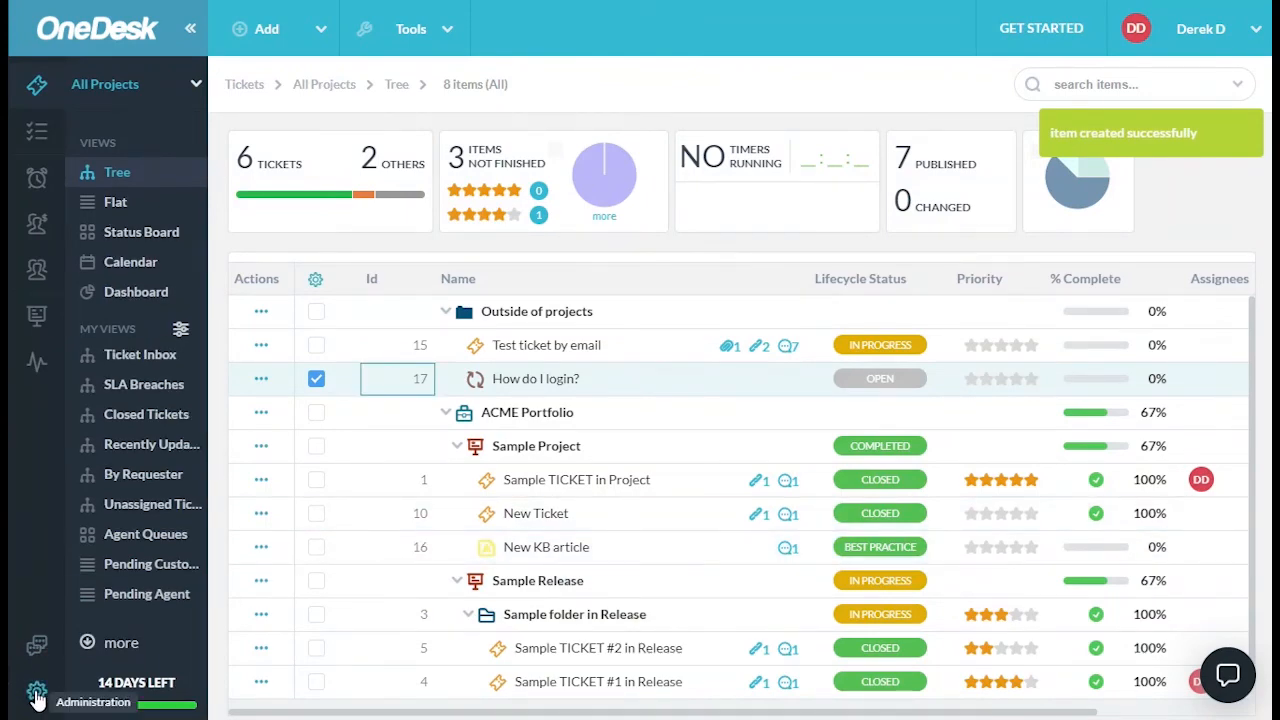
Preview the FAQs customer app from its administration settings and open the "How do I login?" entry.
left_click(36, 692)
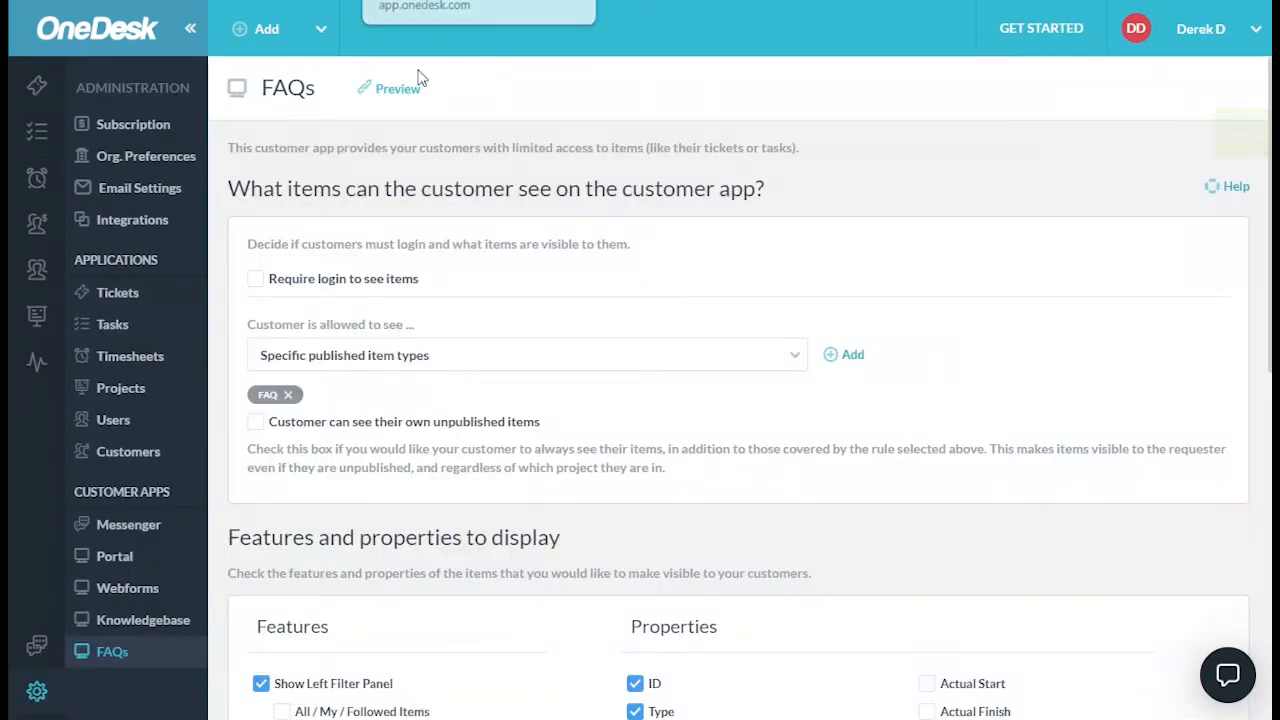
left_click(399, 89)
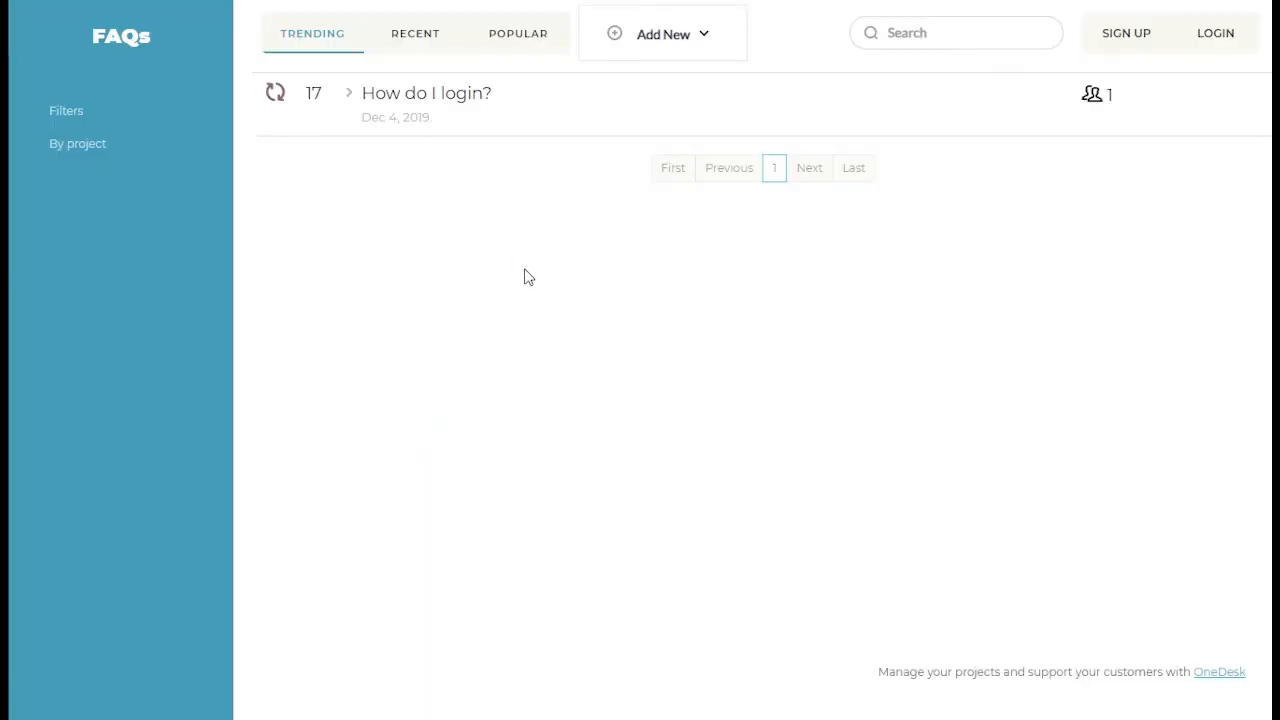
left_click(416, 100)
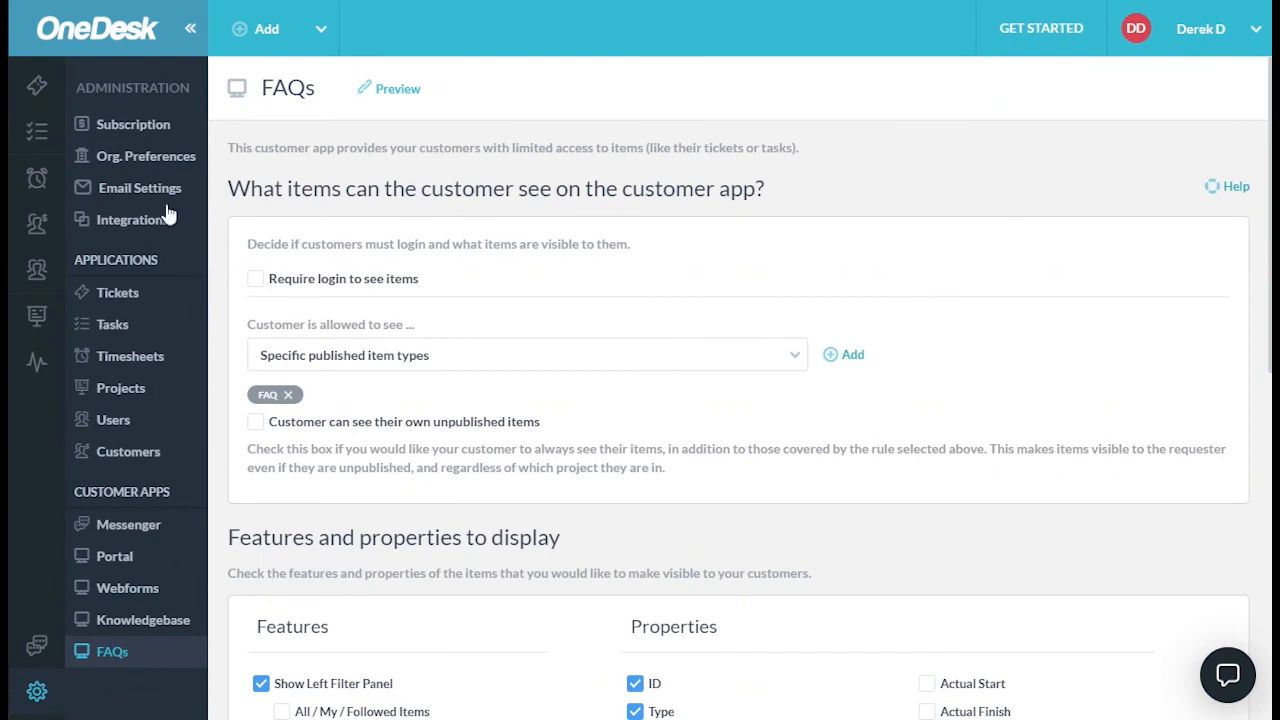
Open the customer apps list, preview the website widget and look through its app tabs.
left_click(133, 496)
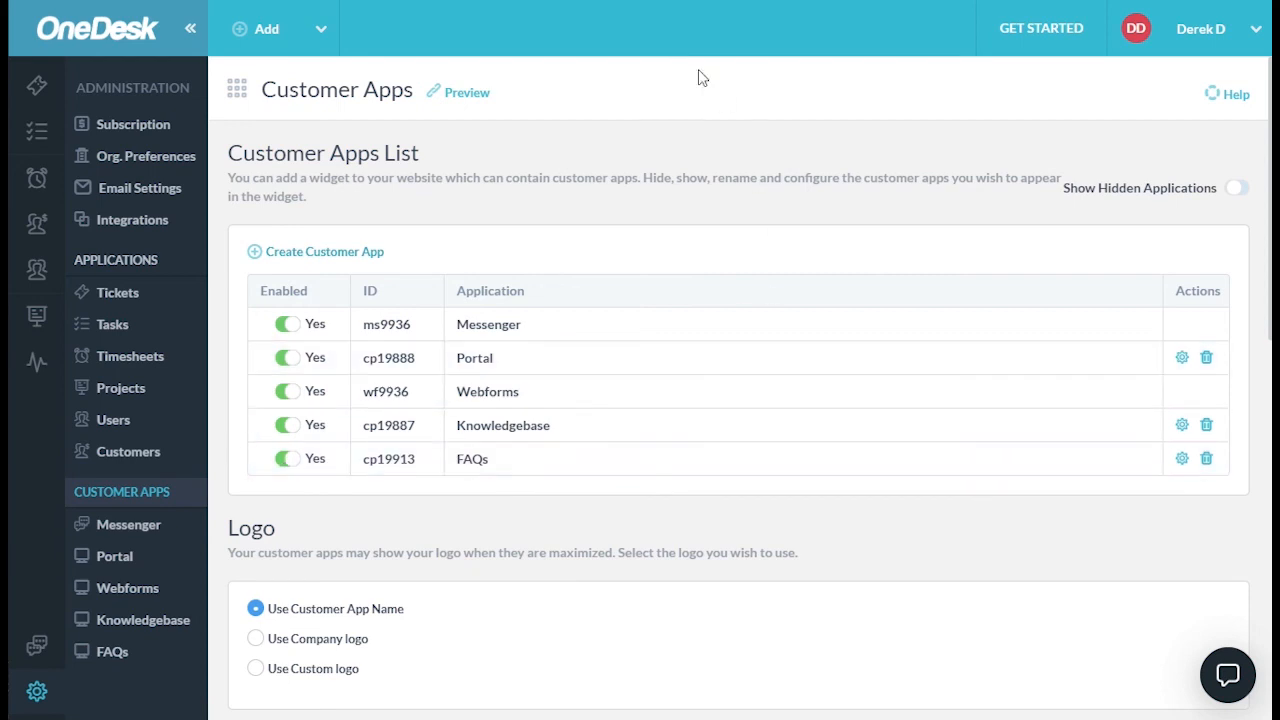
left_click(452, 93)
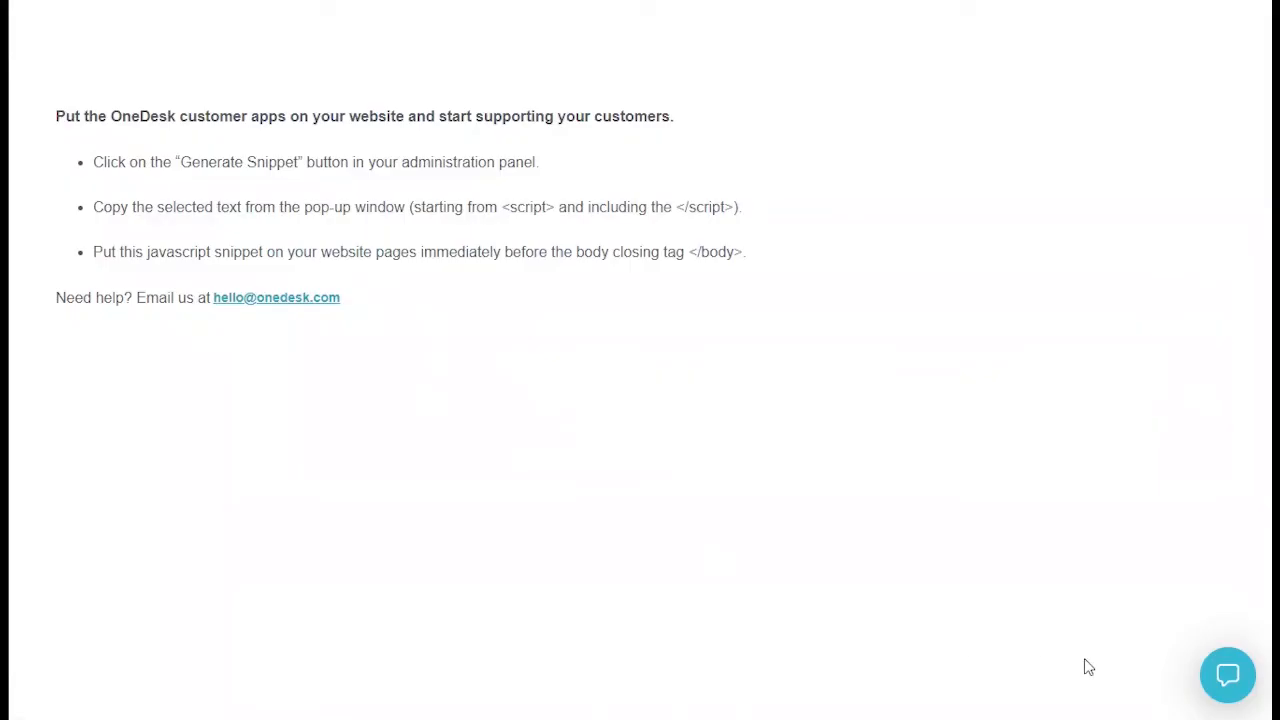
left_click(1228, 675)
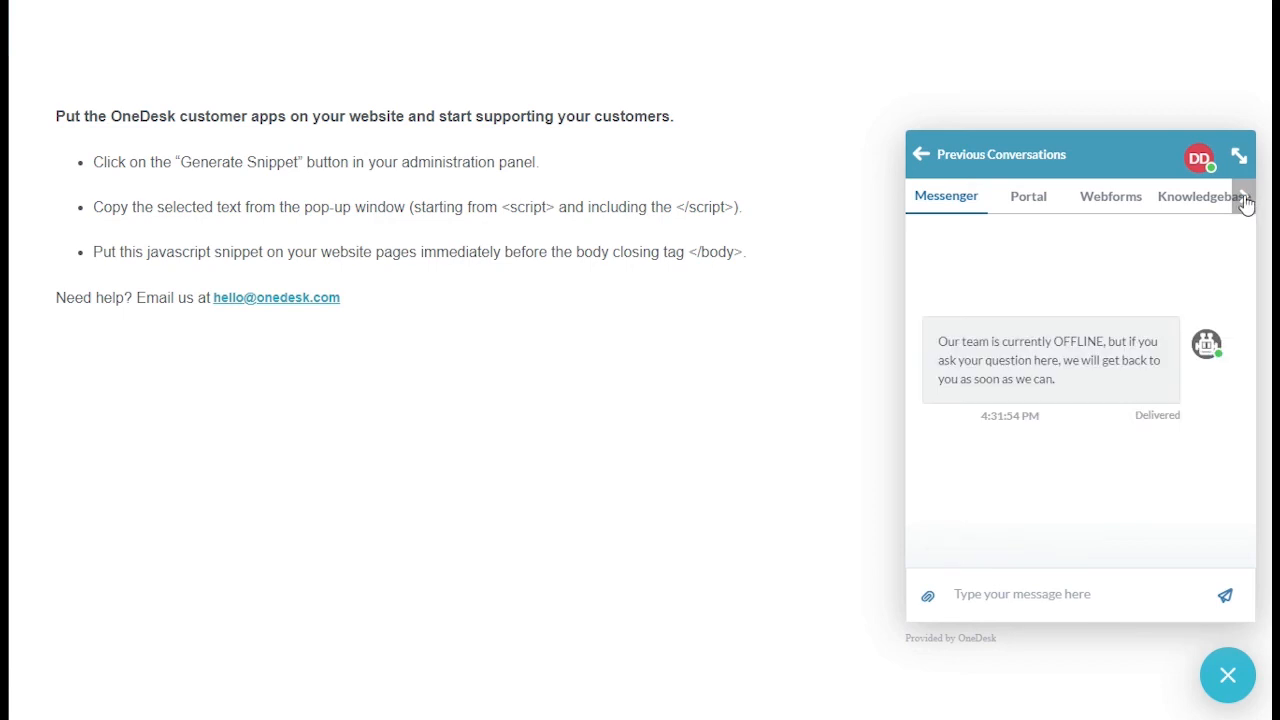
left_click(1245, 199)
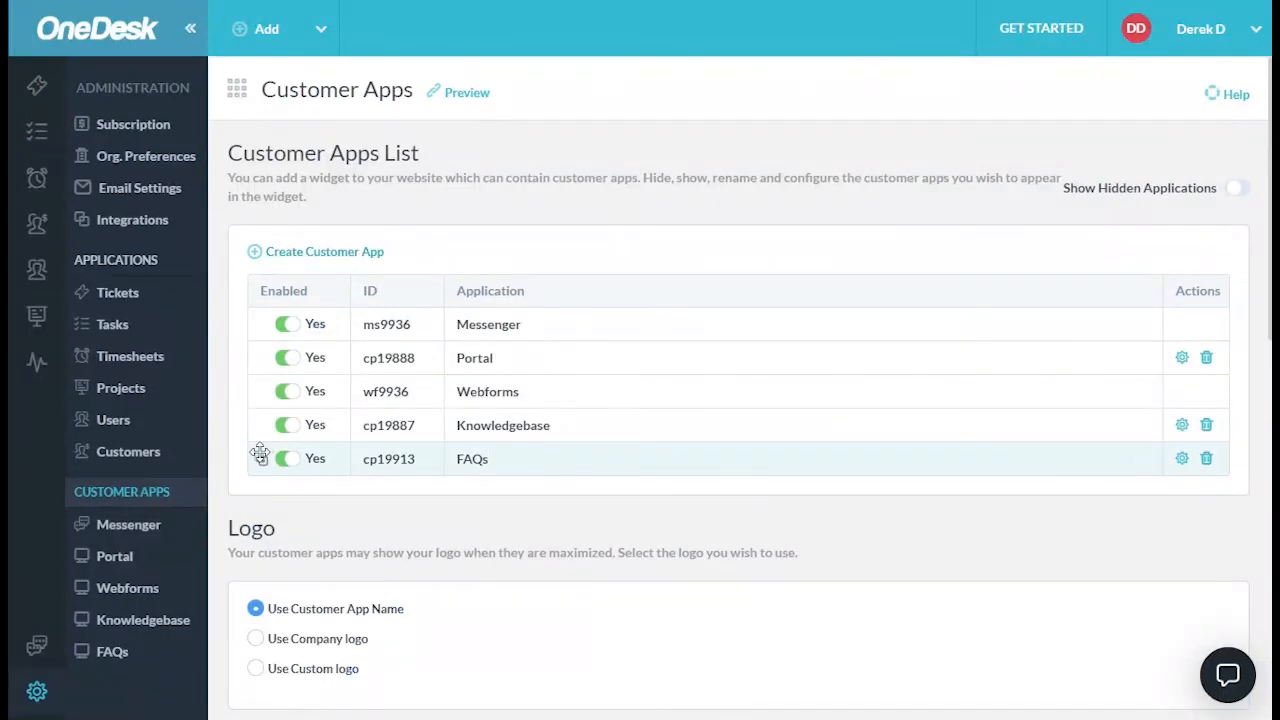
Move the FAQs app directly below Messenger in the customer apps list and disable the Portal app.
left_click_drag(260, 455, 262, 338)
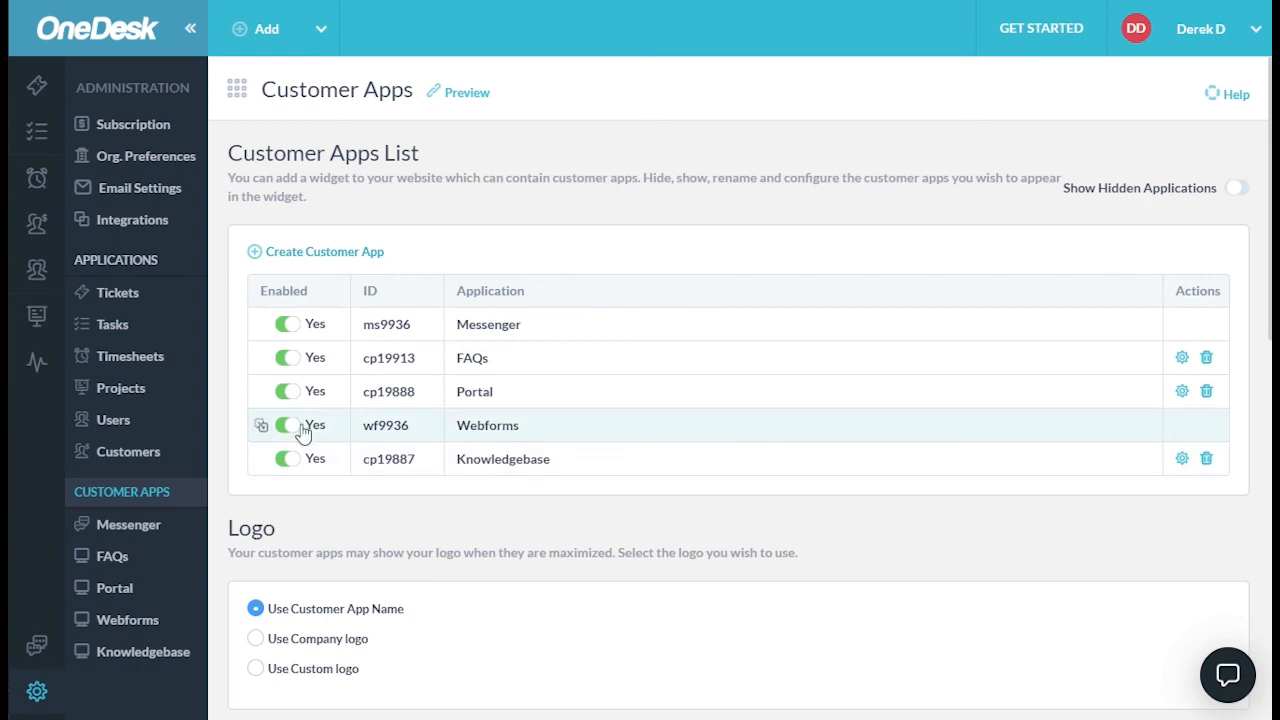
left_click(278, 391)
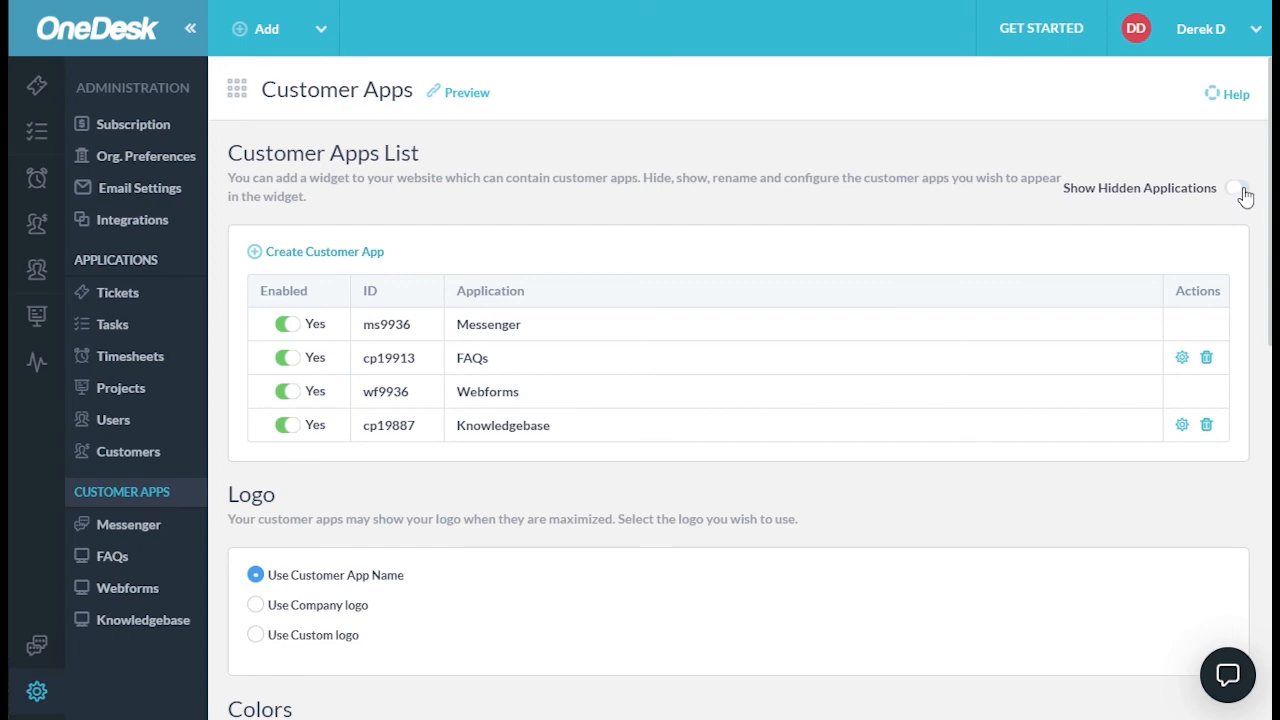
Preview the customer apps widget again and view its FAQs and Webforms sections.
left_click(466, 93)
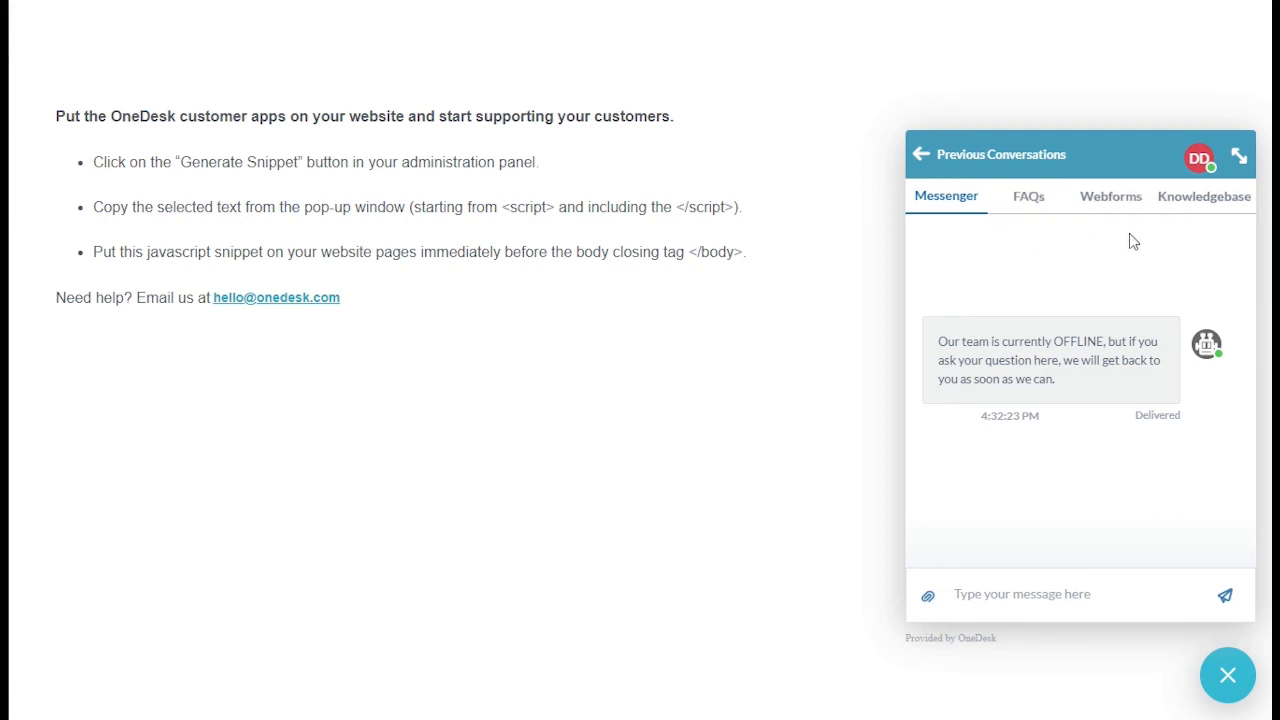
left_click(1038, 200)
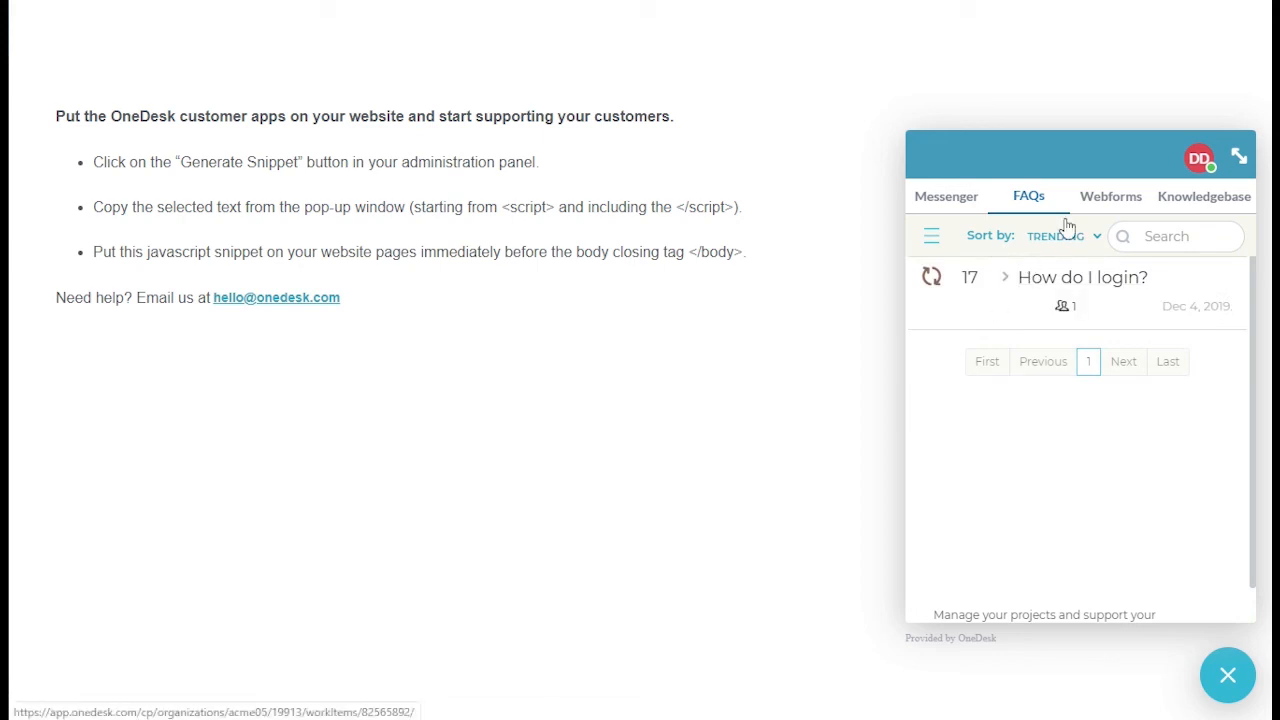
left_click(1115, 204)
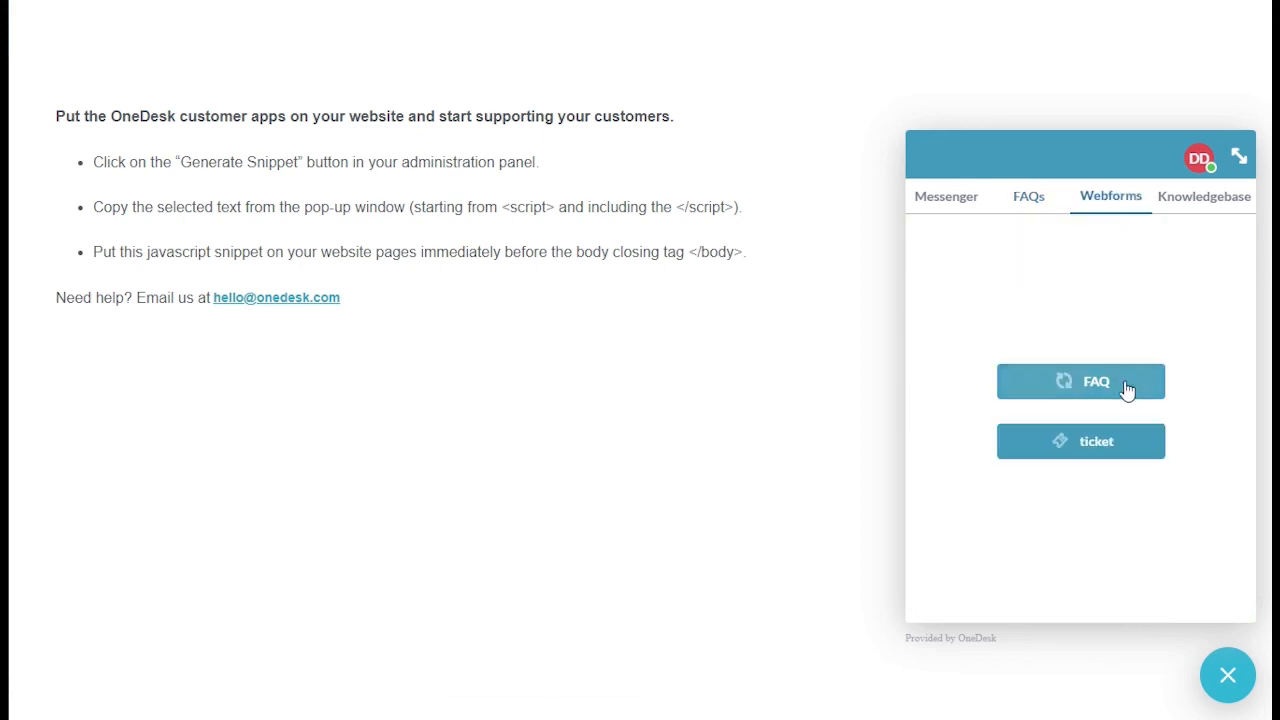